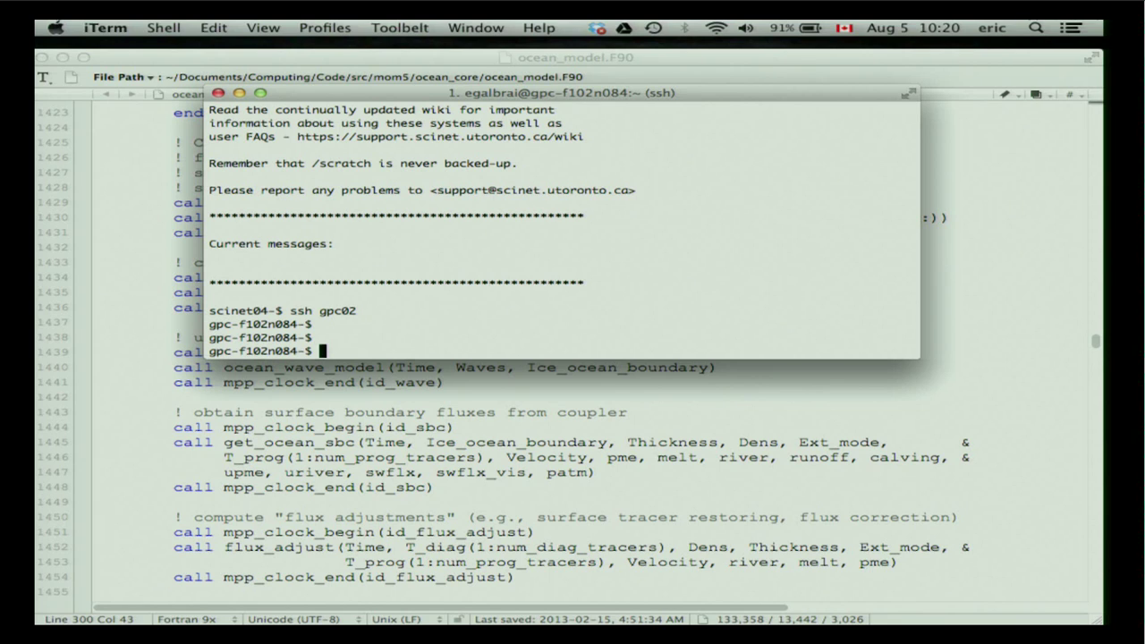
Bring the BBEdit window with the C1p5_control run script in front of iTerm.
click(405, 587)
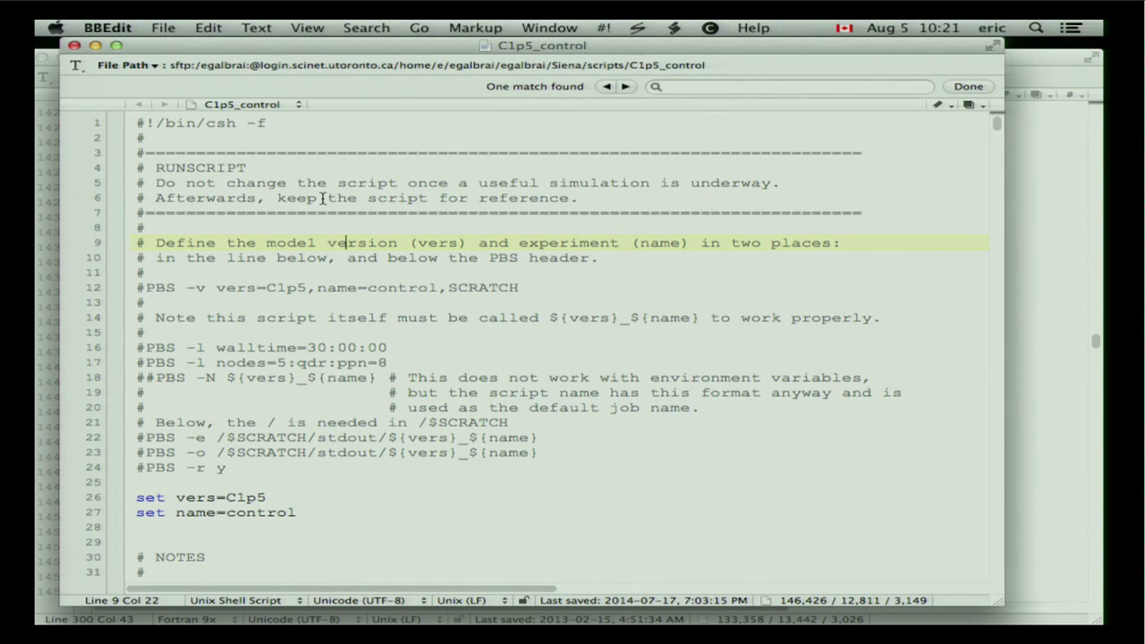
Replace 'control' with 'shanghai' on line 12 and 'shanghai_hamster' on line 27.
scroll(367, 282, down, 3)
scroll(367, 282, up, 3)
double_click(398, 286)
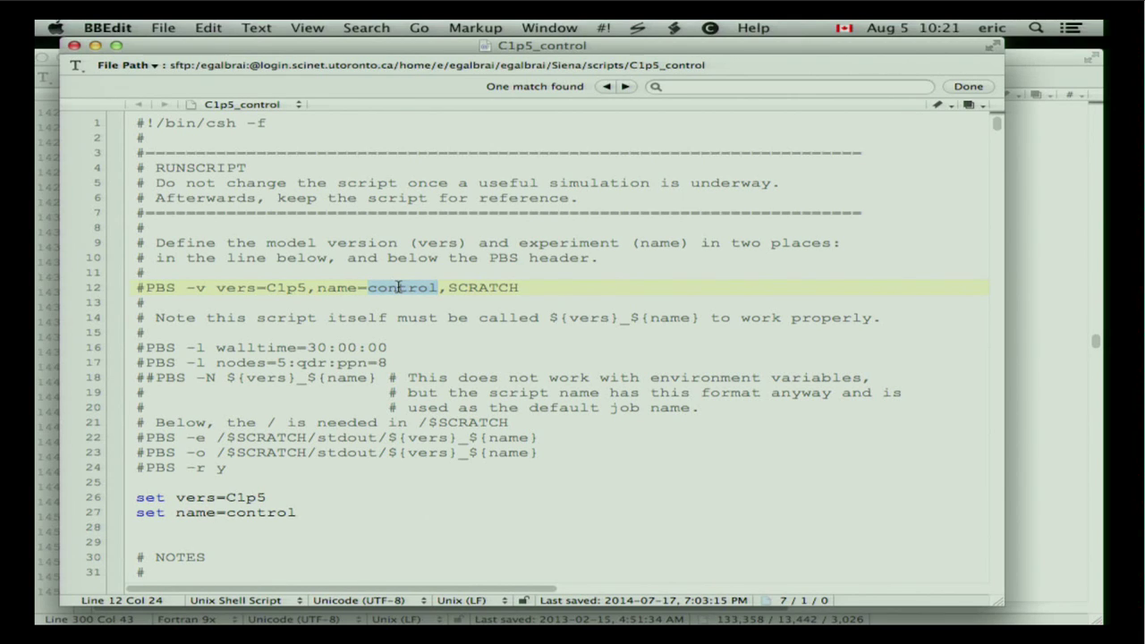
text(shanghai)
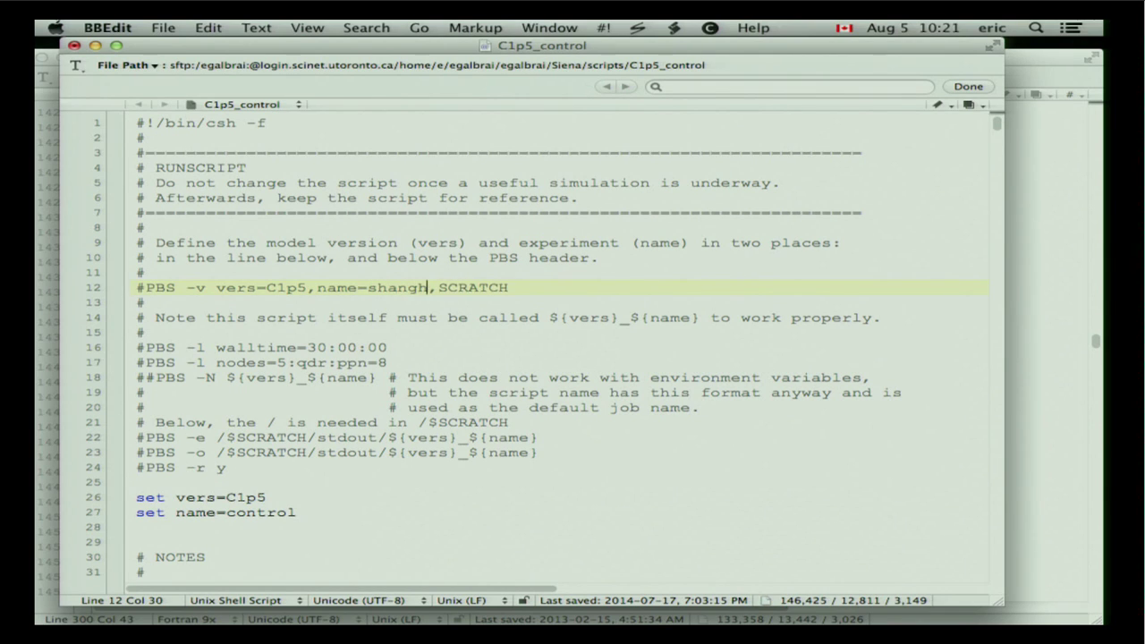
double_click(272, 517)
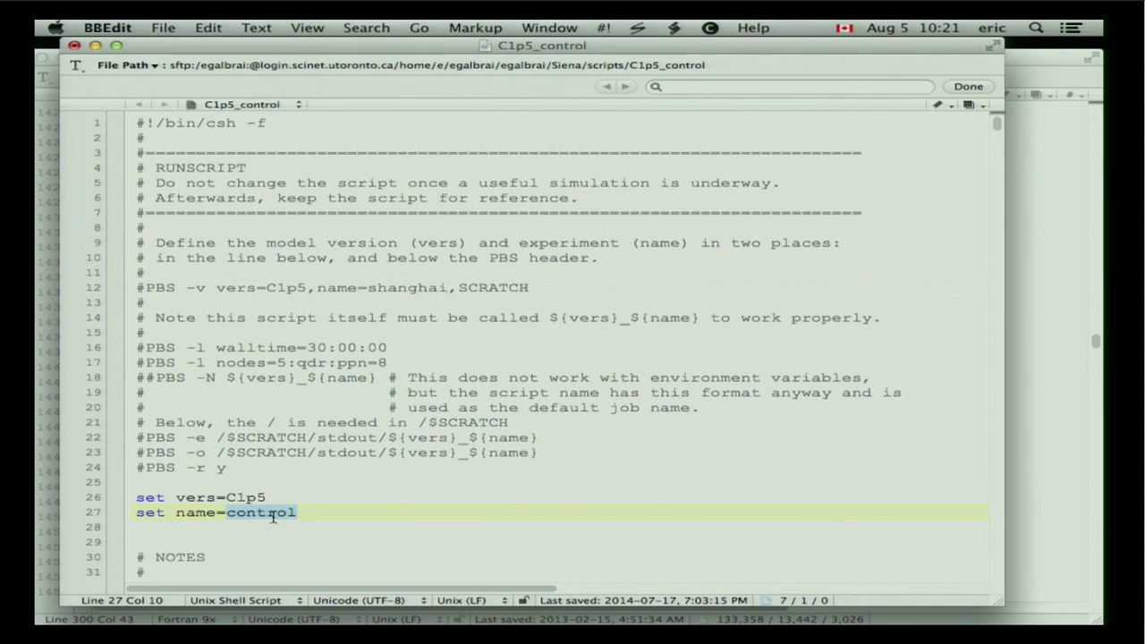
text(sh)
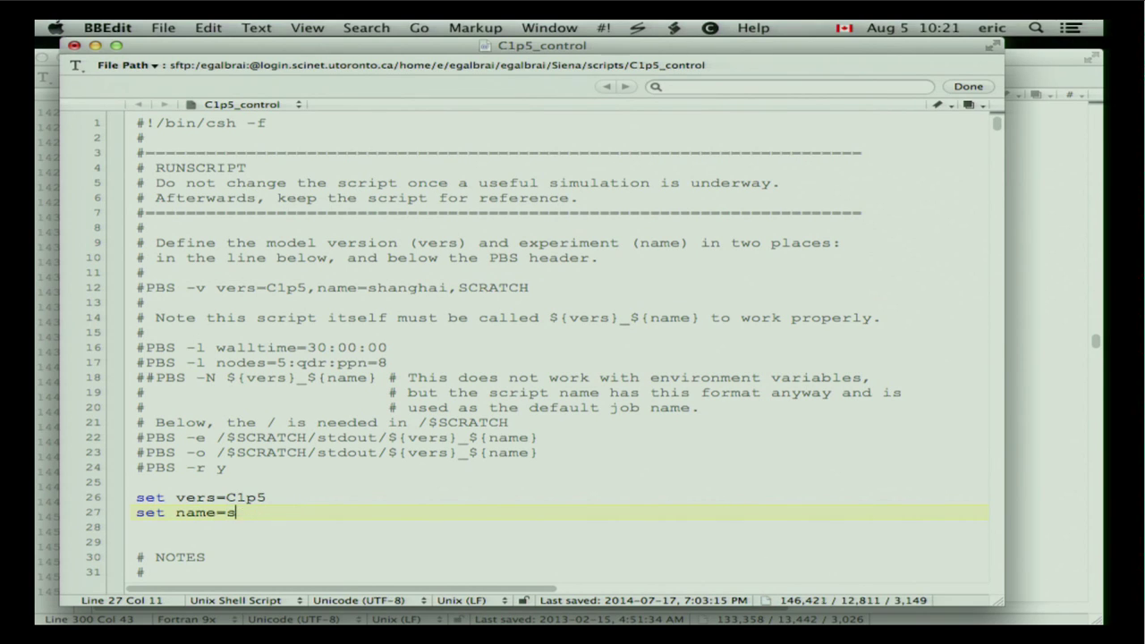
key(BackSpace)
key(BackSpace)
text(shanghai_hamster)
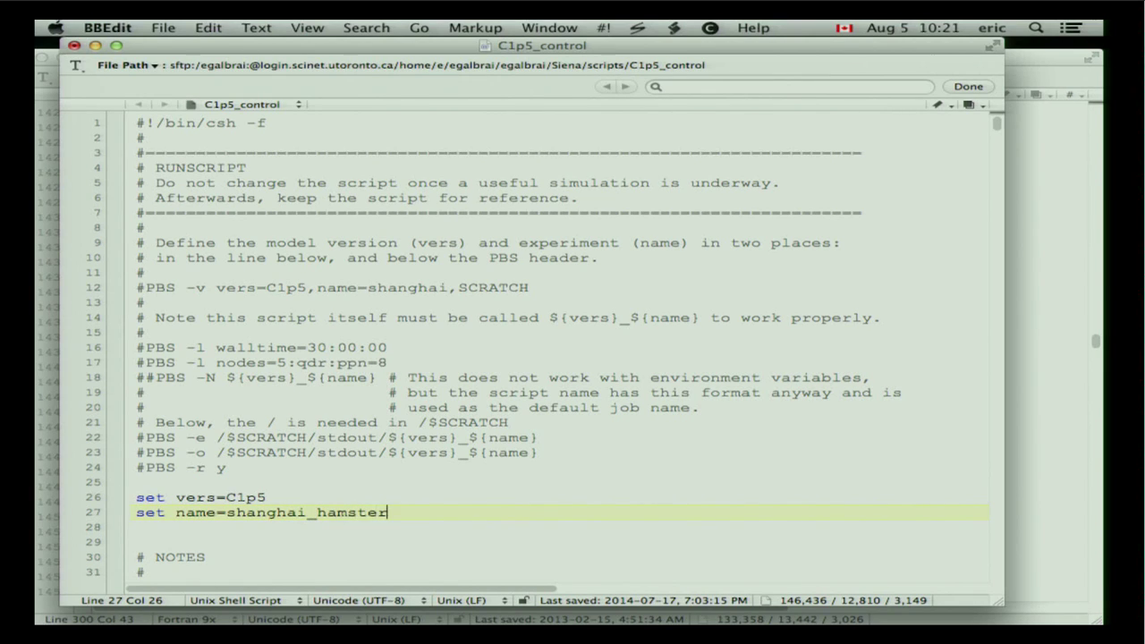
Complete the line 12 name as 'shanghai_hamster', correcting the 'hanster' typo.
click(449, 288)
text(_hanster)
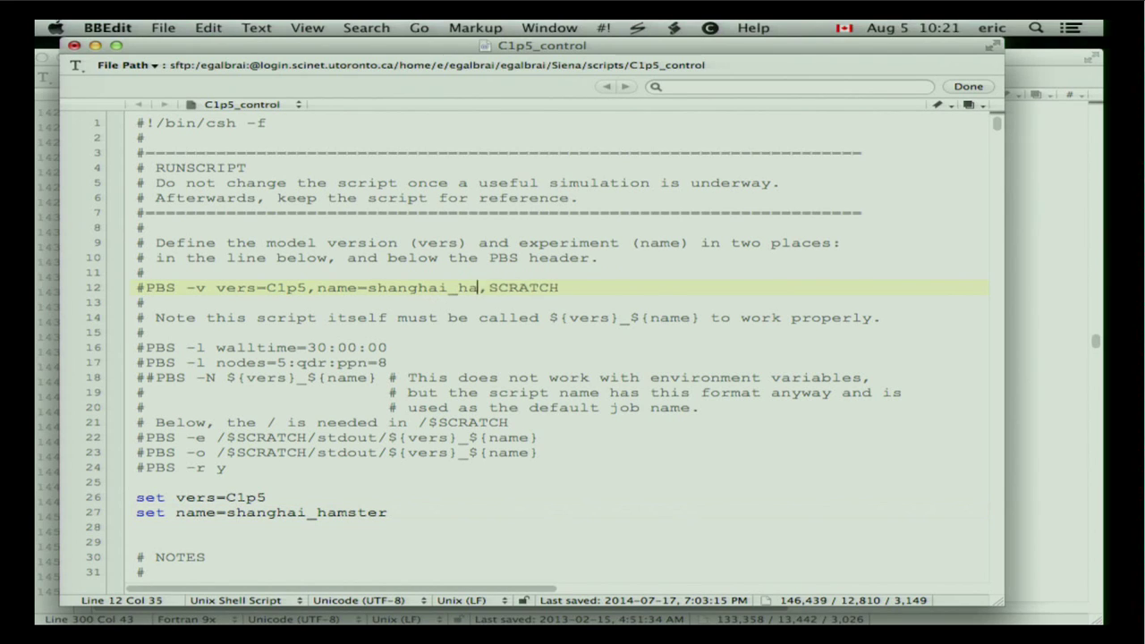
click(448, 288)
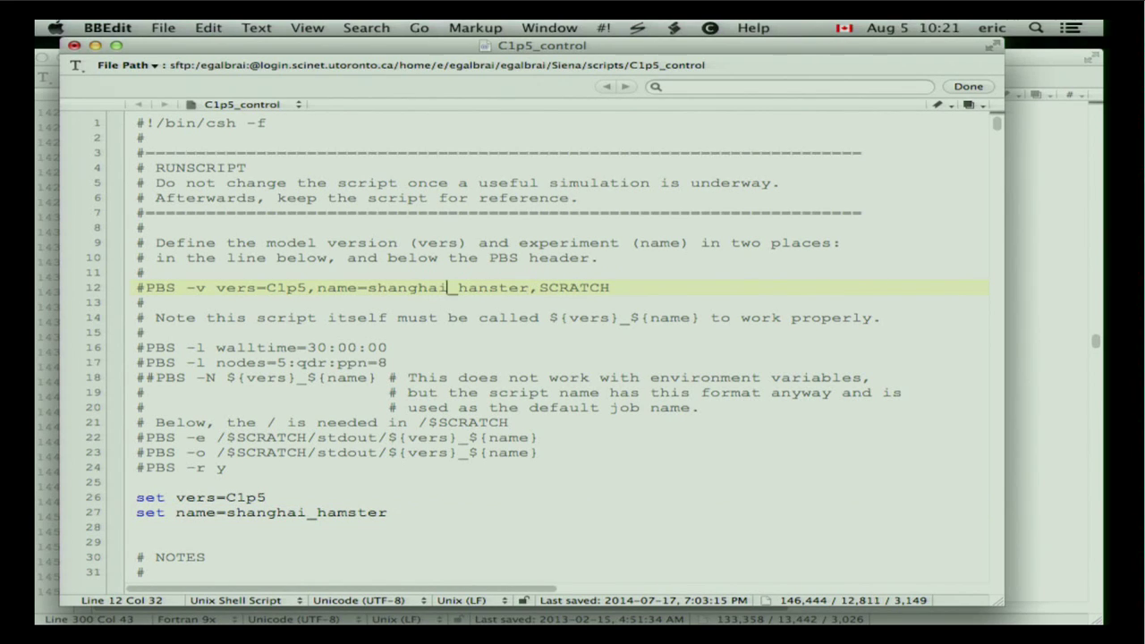
click(490, 288)
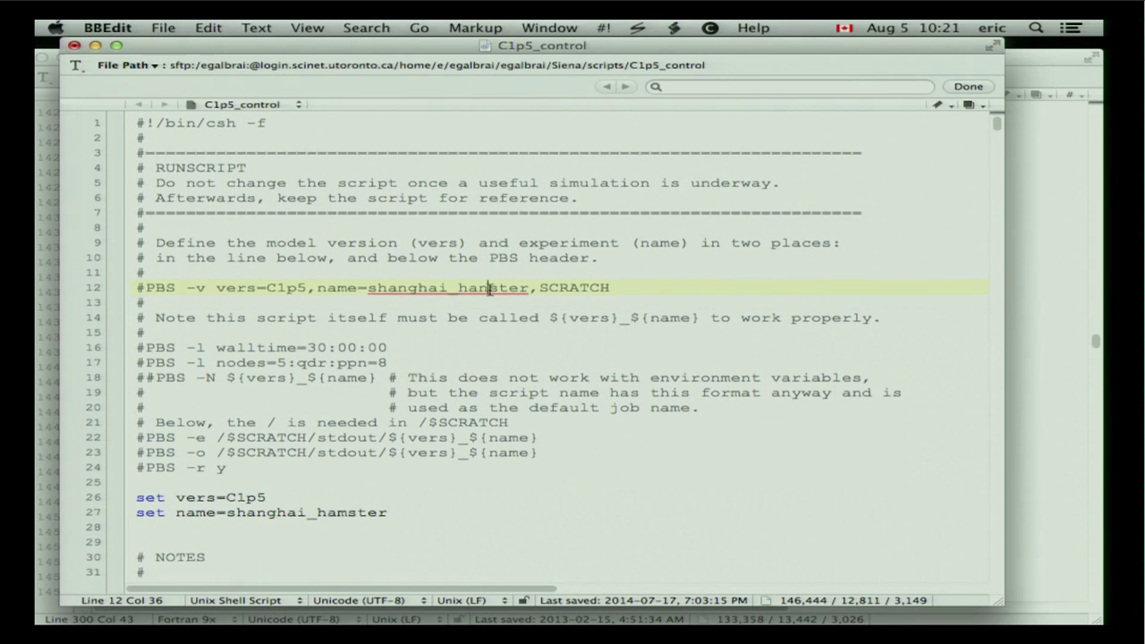
key(BackSpace)
text(m)
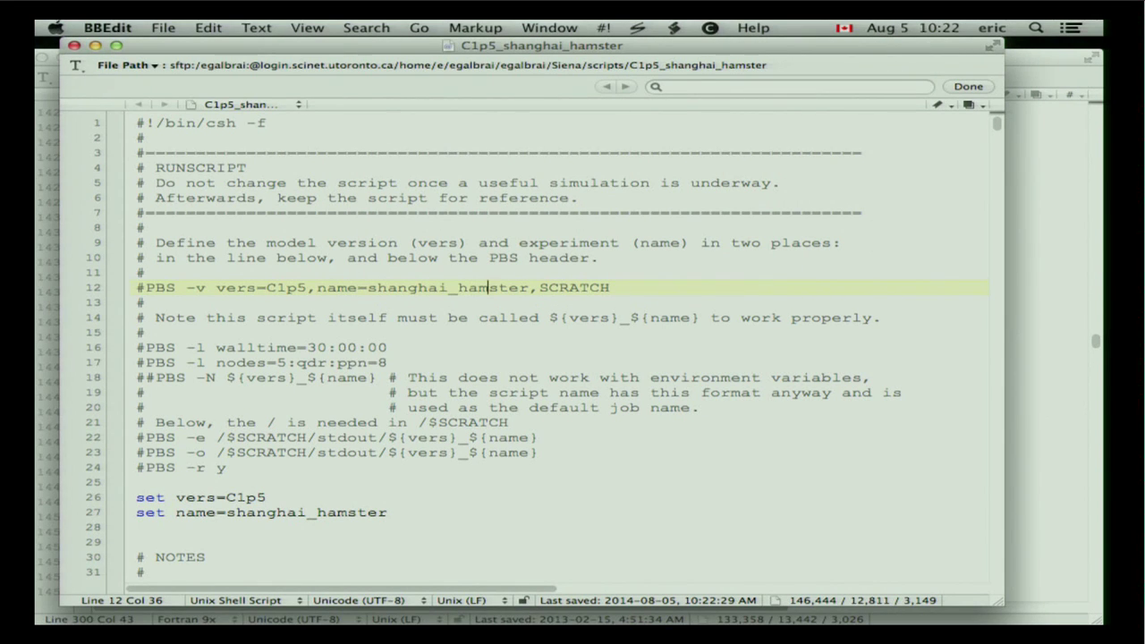
click(593, 359)
scroll(592, 359, down, 9)
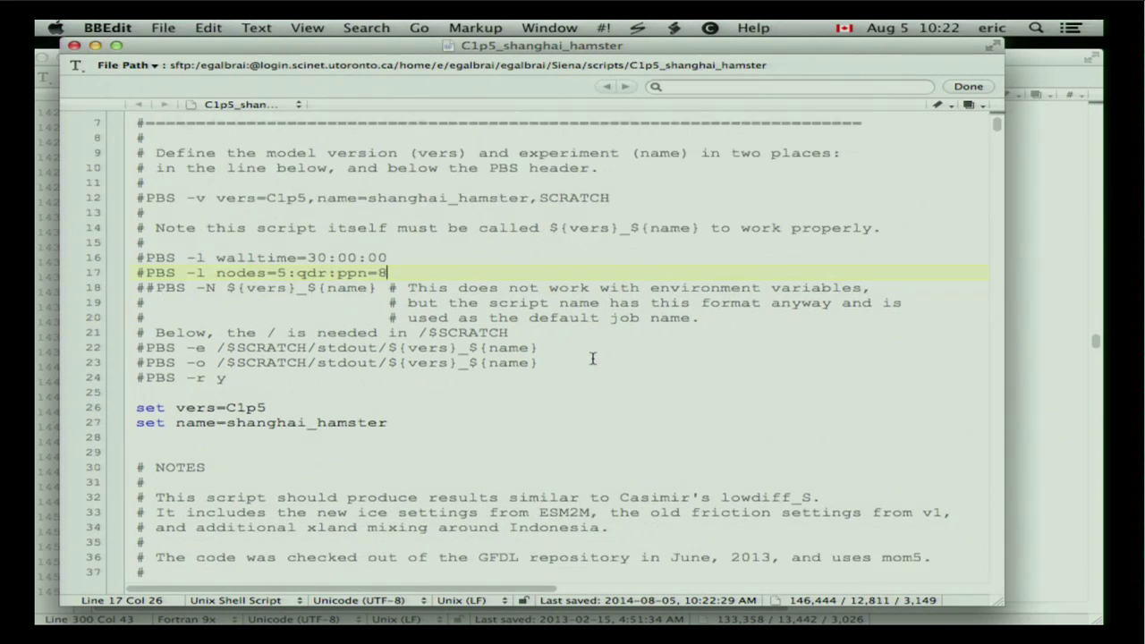
scroll(592, 359, down, 6)
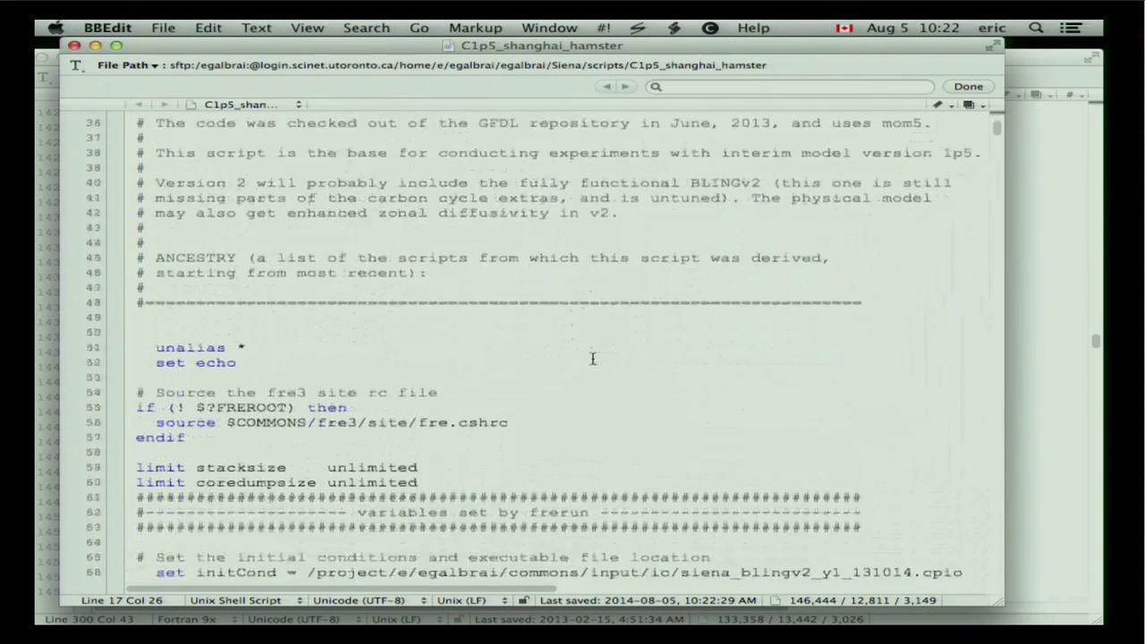
scroll(592, 359, down, 2)
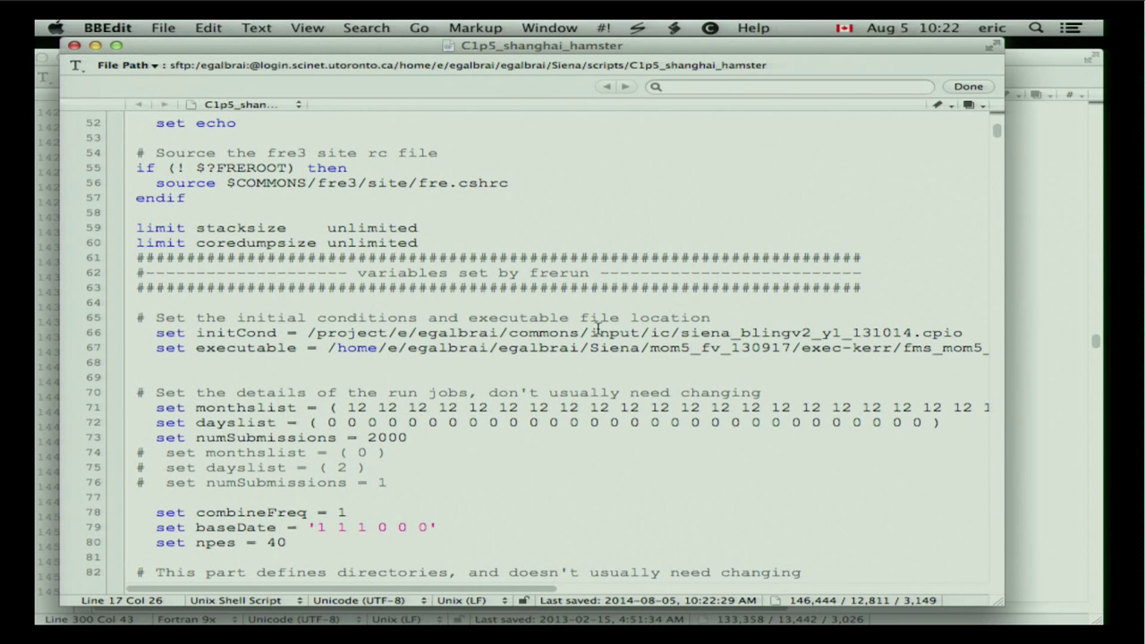
scroll(598, 330, down, 3)
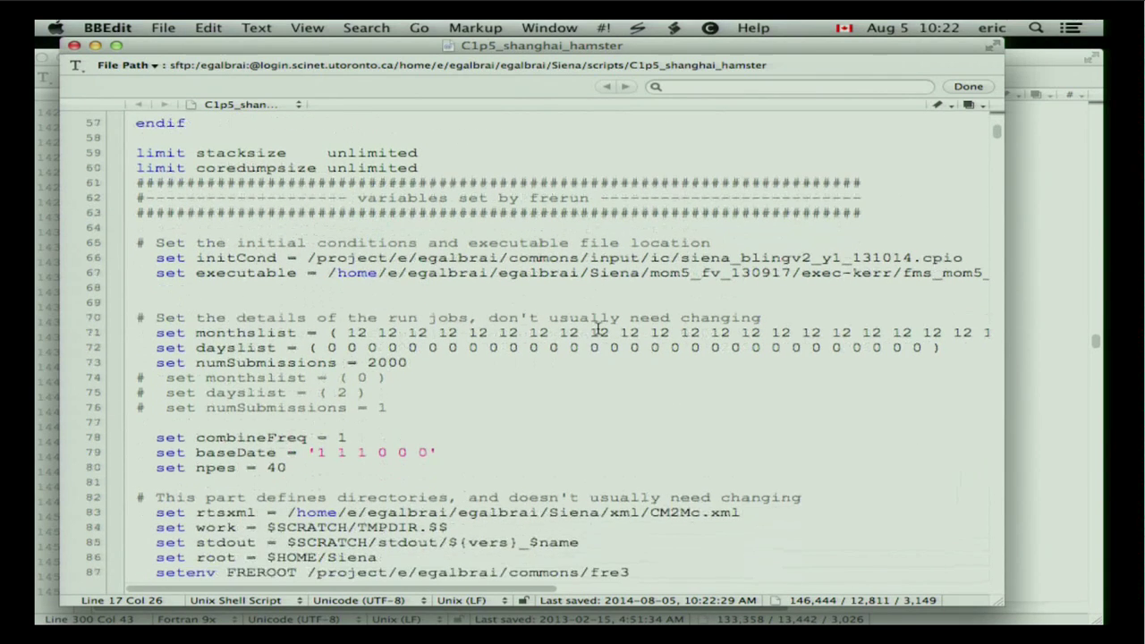
scroll(598, 329, down, 3)
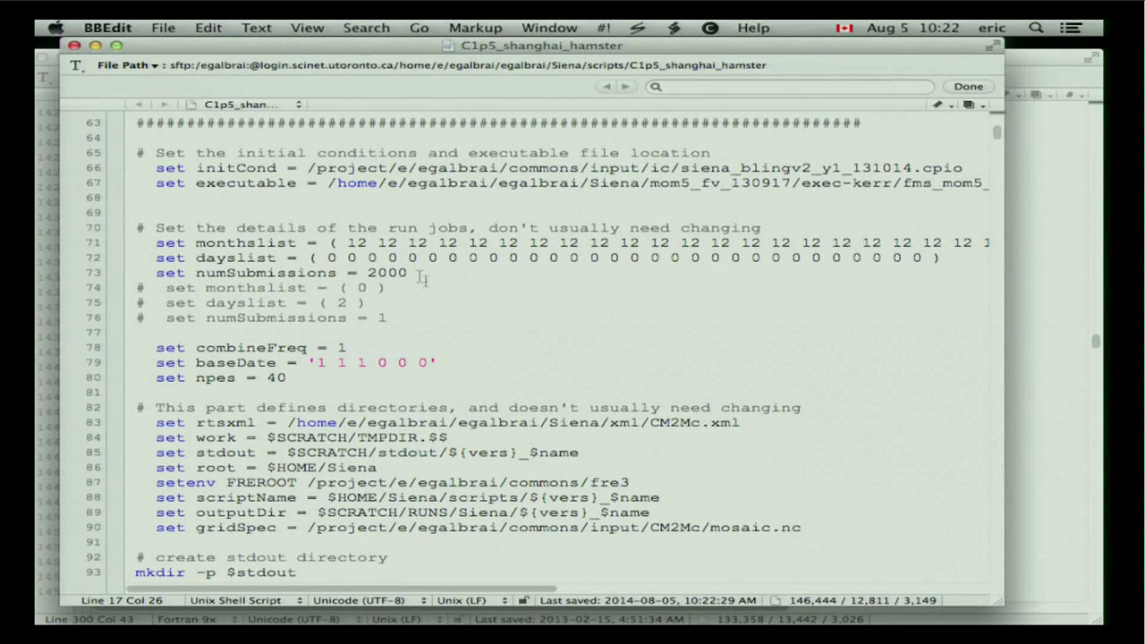
scroll(431, 335, down, 8)
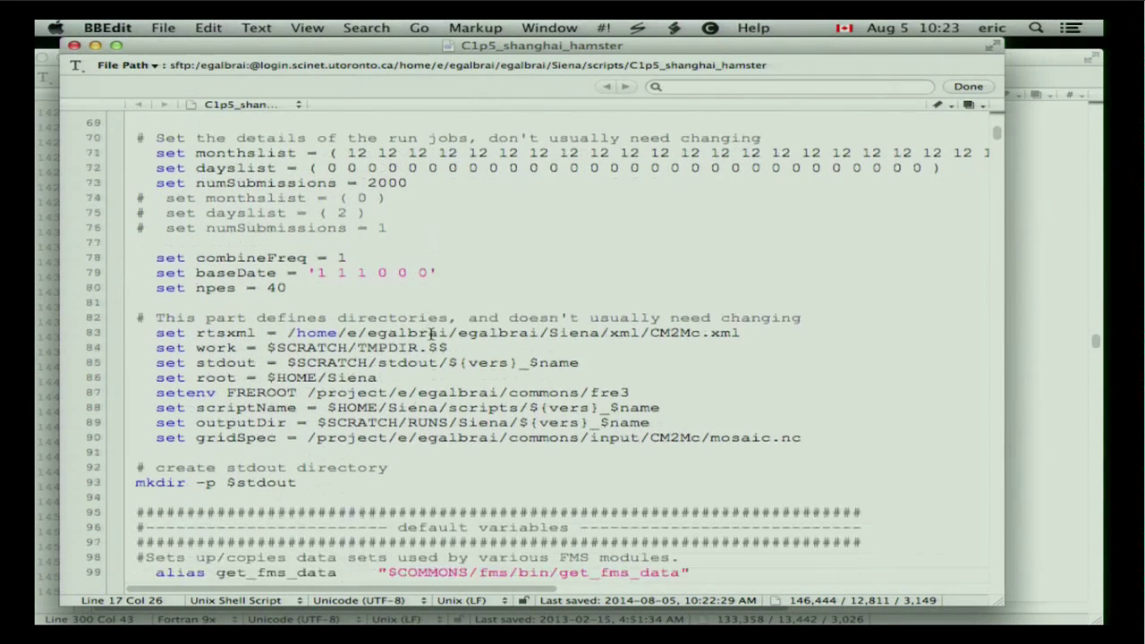
scroll(431, 334, down, 10)
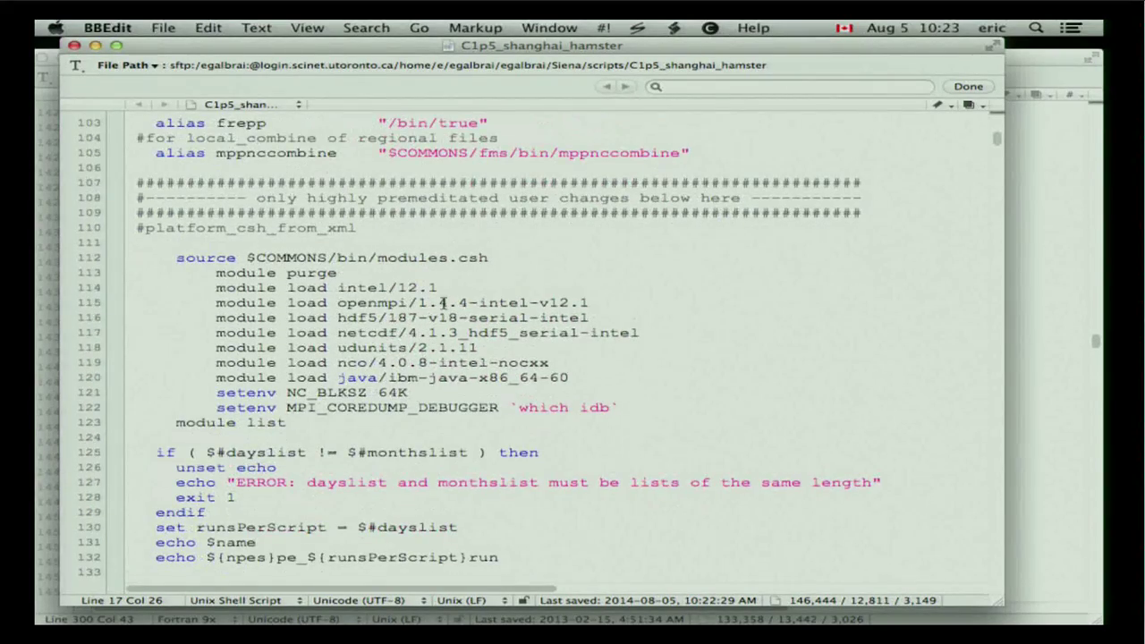
scroll(443, 303, down, 15)
scroll(443, 303, down, 20)
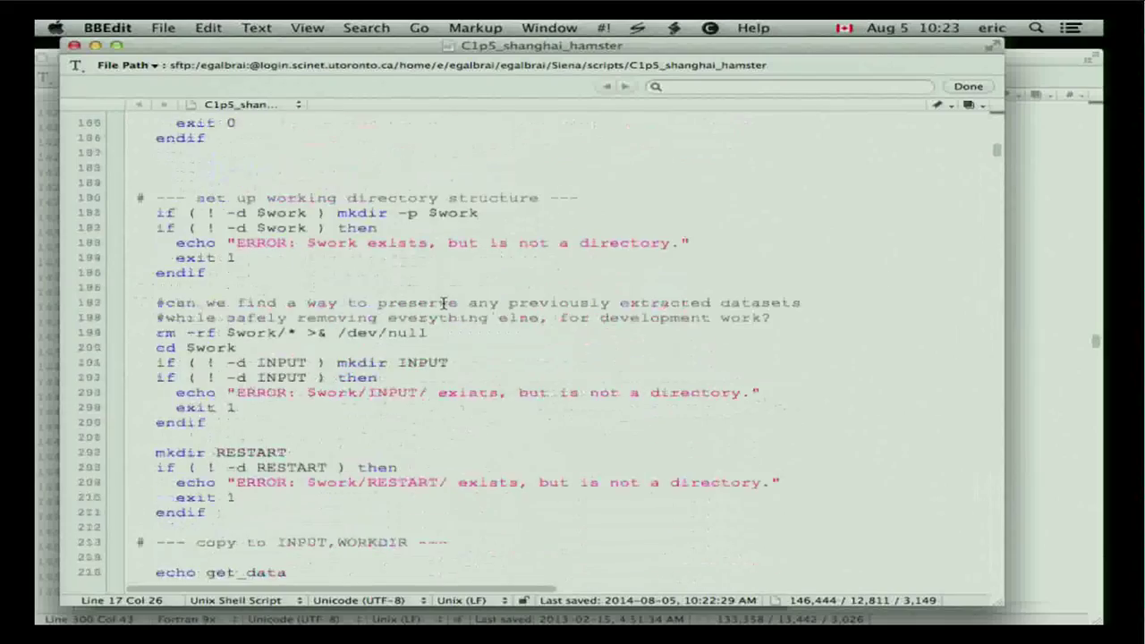
scroll(443, 303, down, 20)
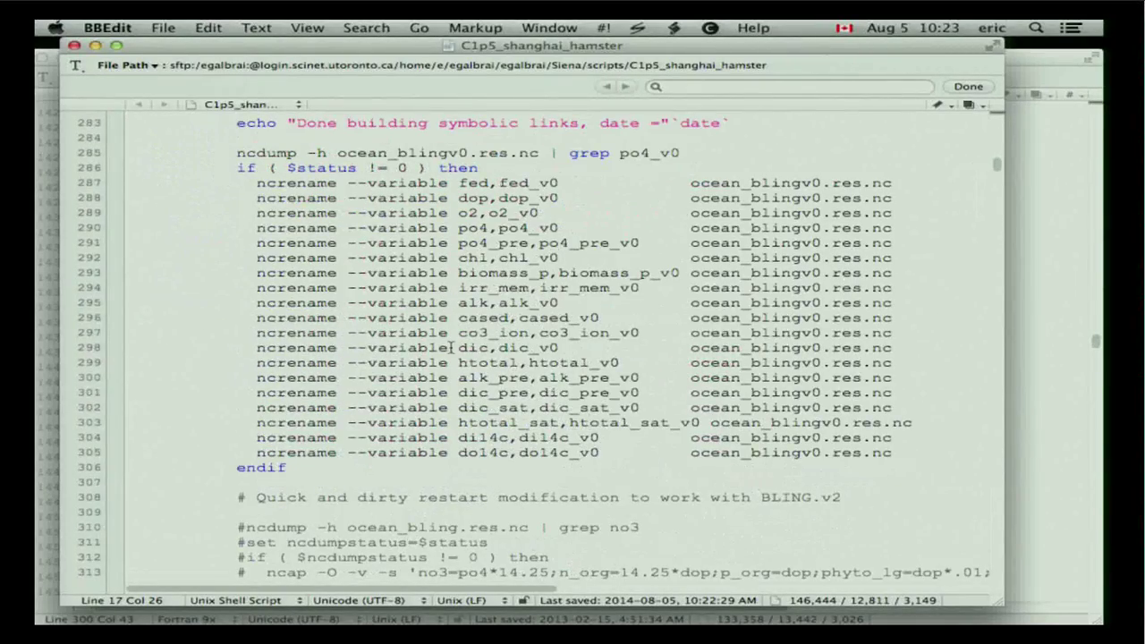
scroll(451, 348, down, 20)
scroll(451, 348, right, 3)
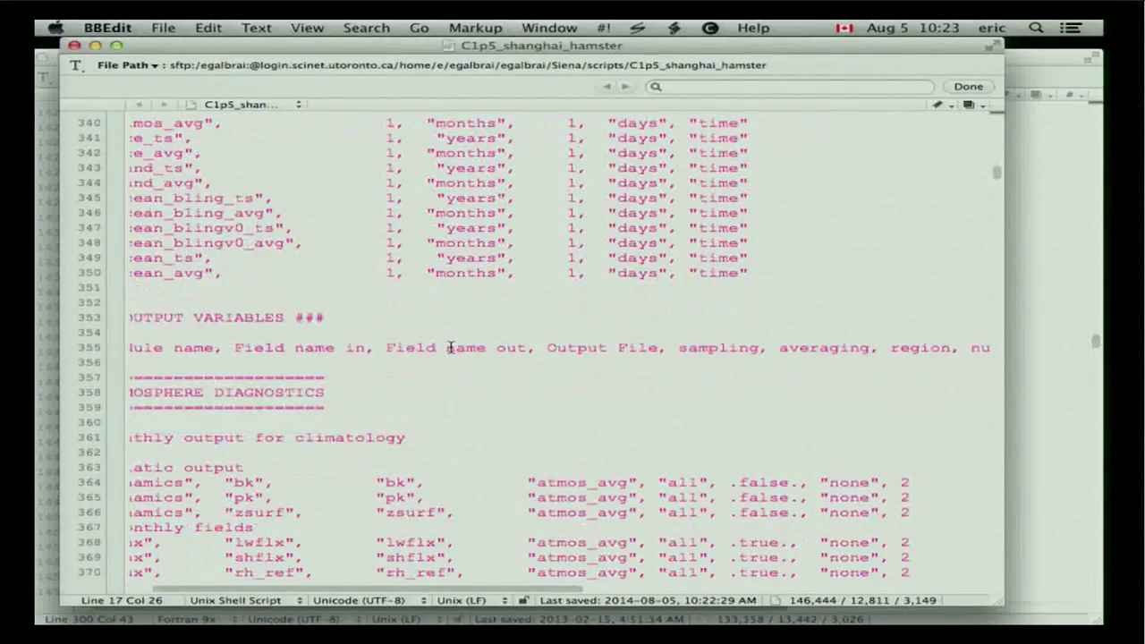
scroll(451, 347, left, 3)
scroll(451, 347, down, 7)
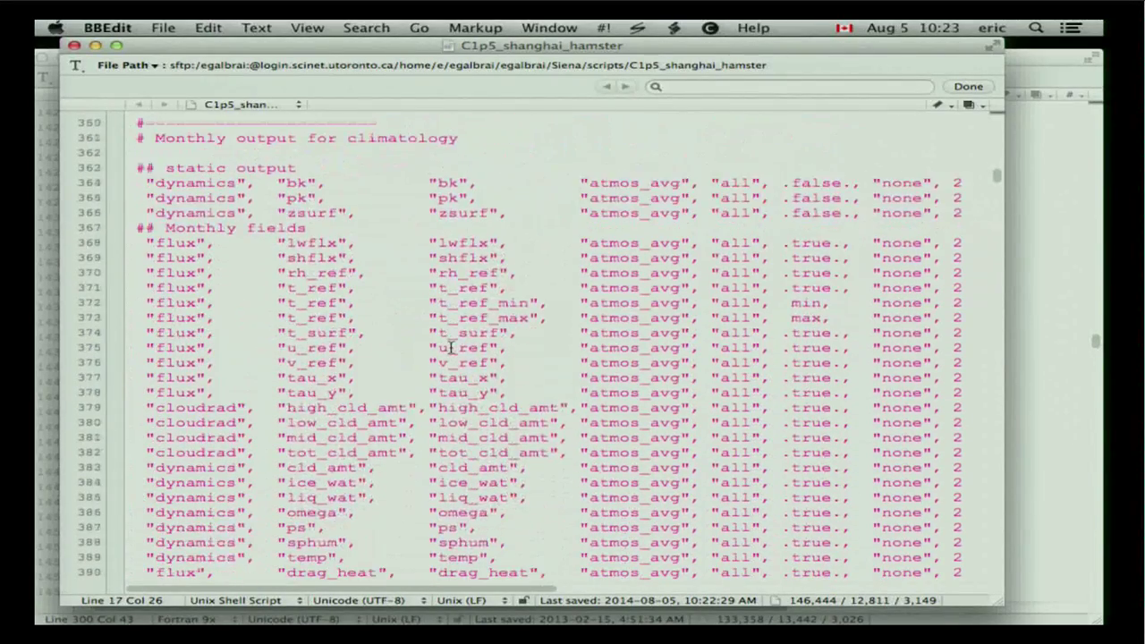
scroll(451, 348, down, 1)
scroll(451, 347, down, 4)
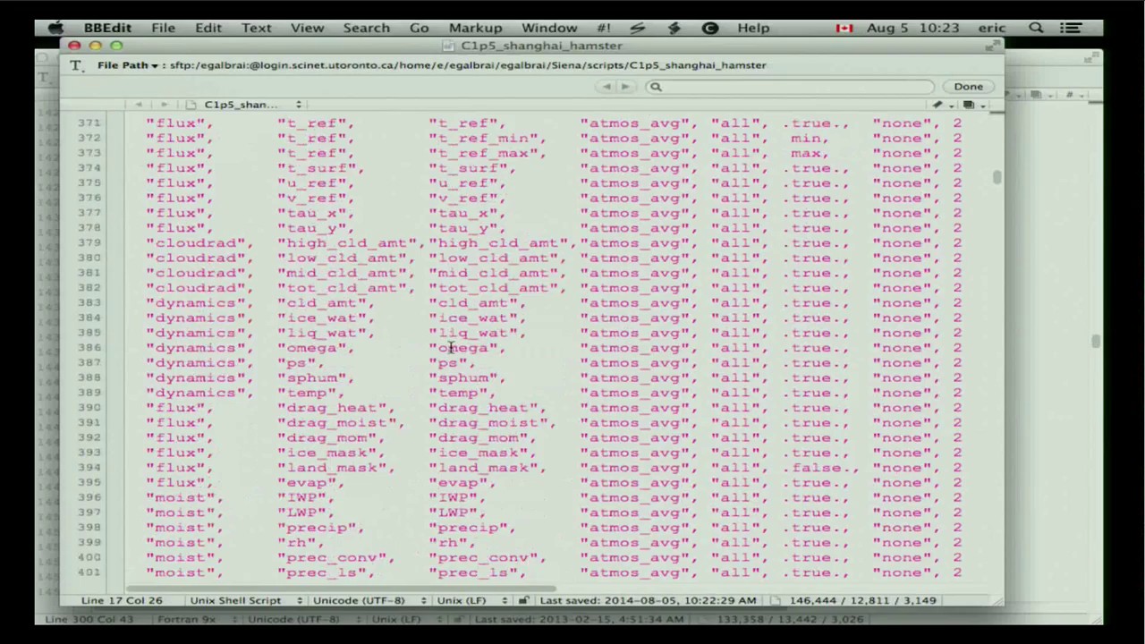
scroll(451, 348, down, 15)
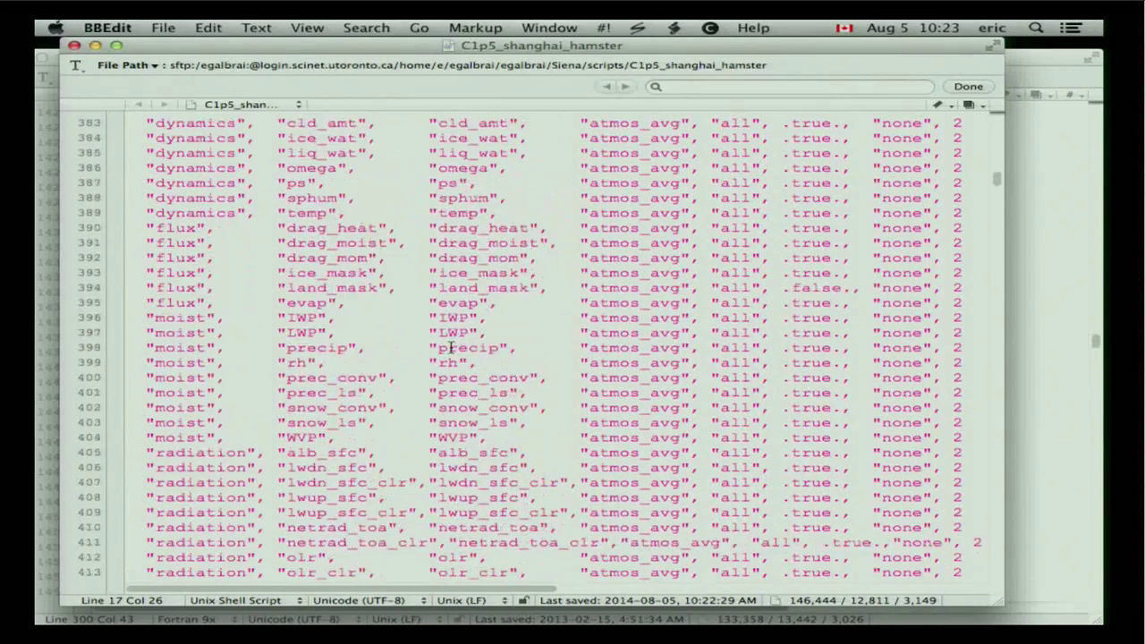
scroll(451, 348, down, 20)
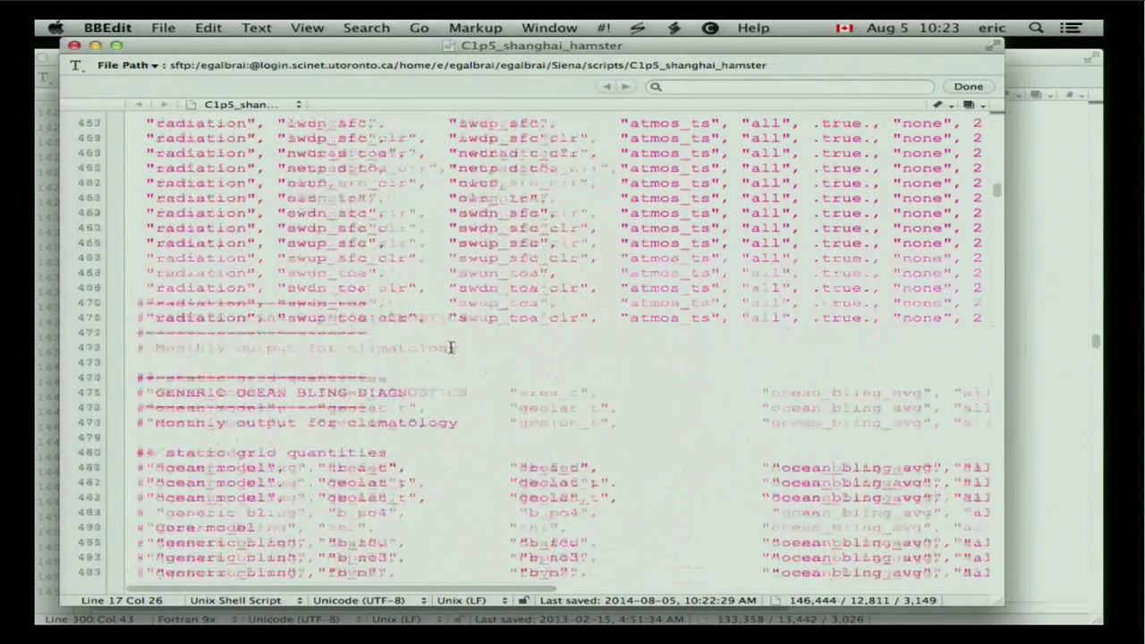
scroll(451, 347, down, 20)
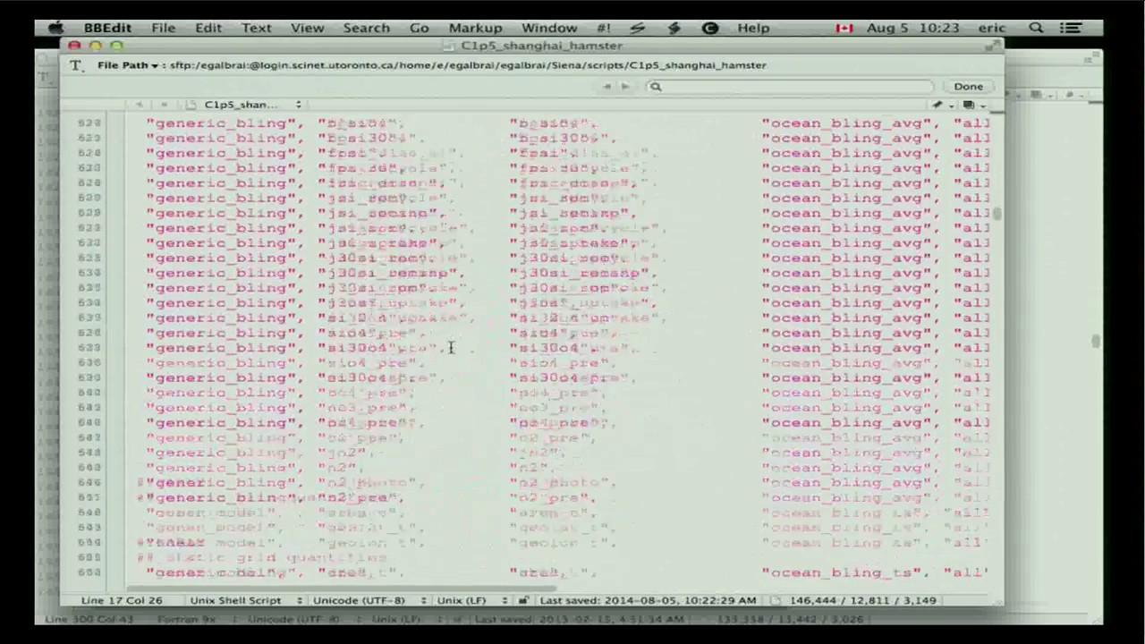
scroll(451, 348, down, 20)
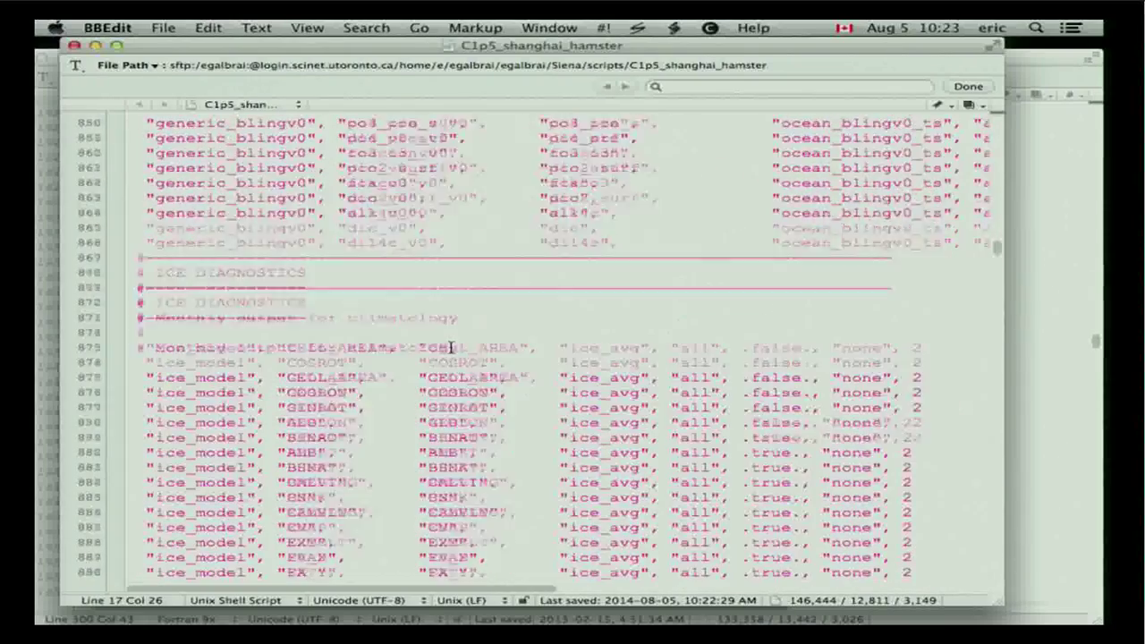
scroll(451, 351, down, 20)
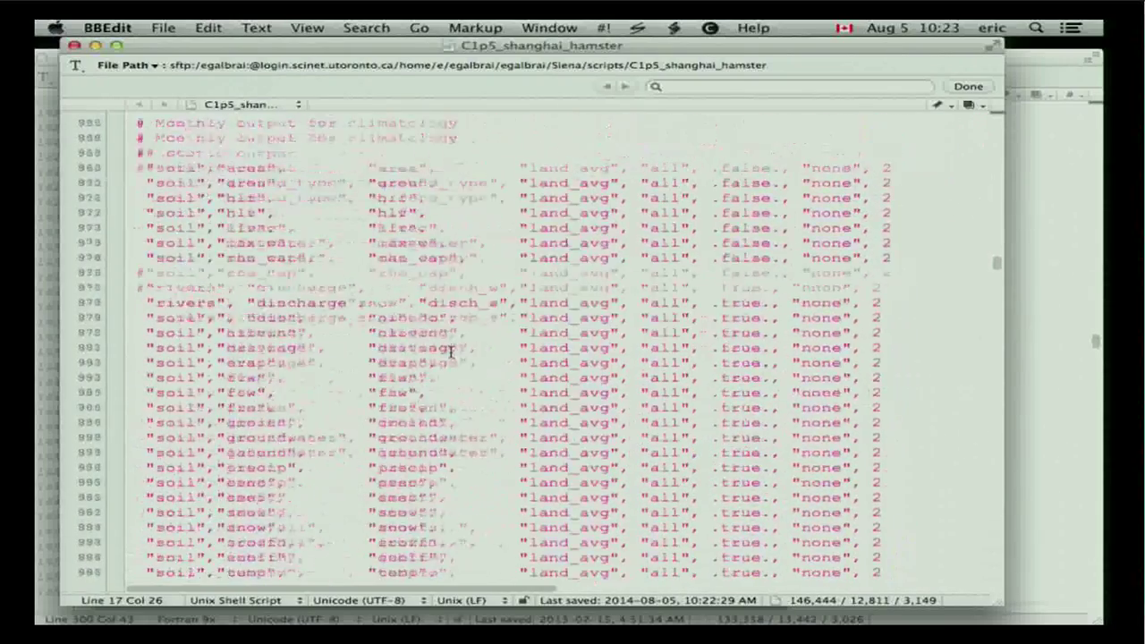
scroll(451, 351, down, 20)
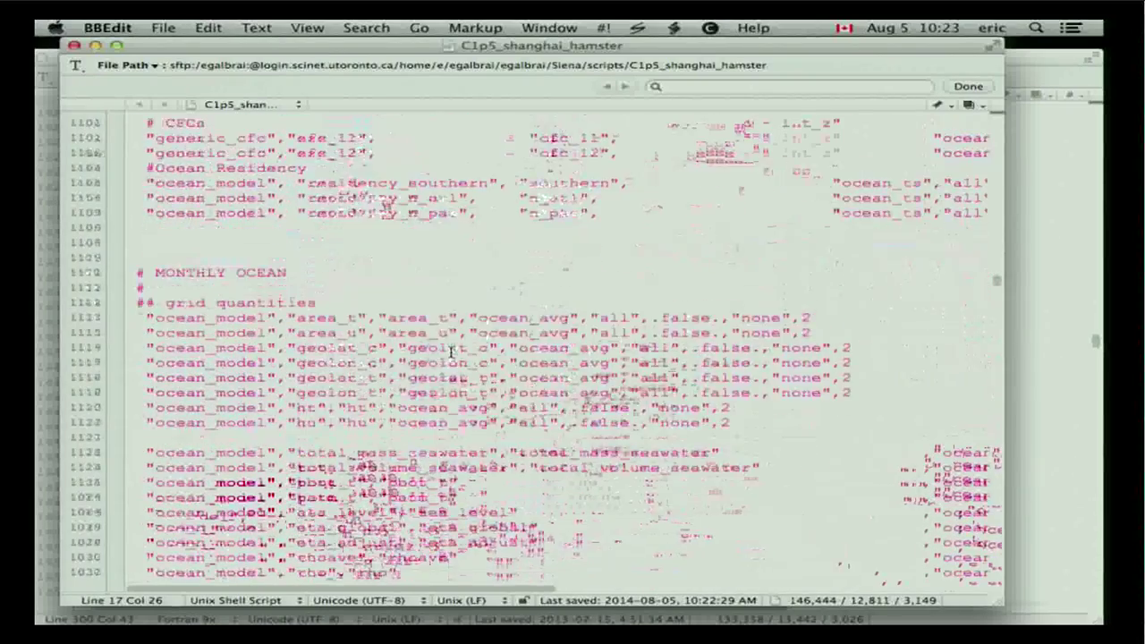
scroll(451, 352, down, 20)
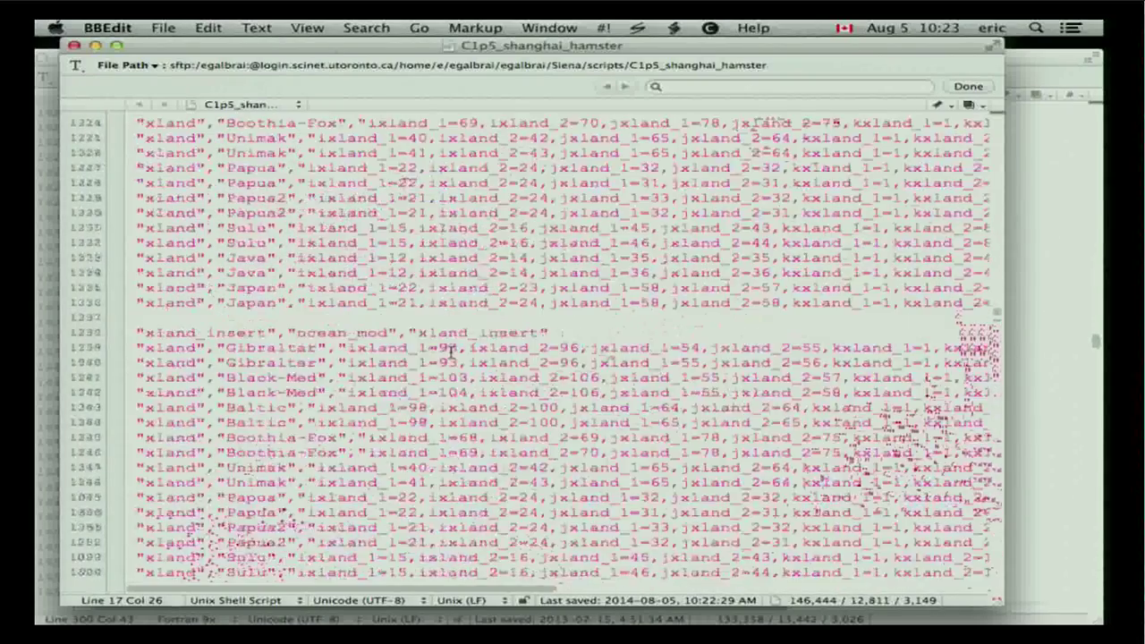
scroll(451, 351, down, 5)
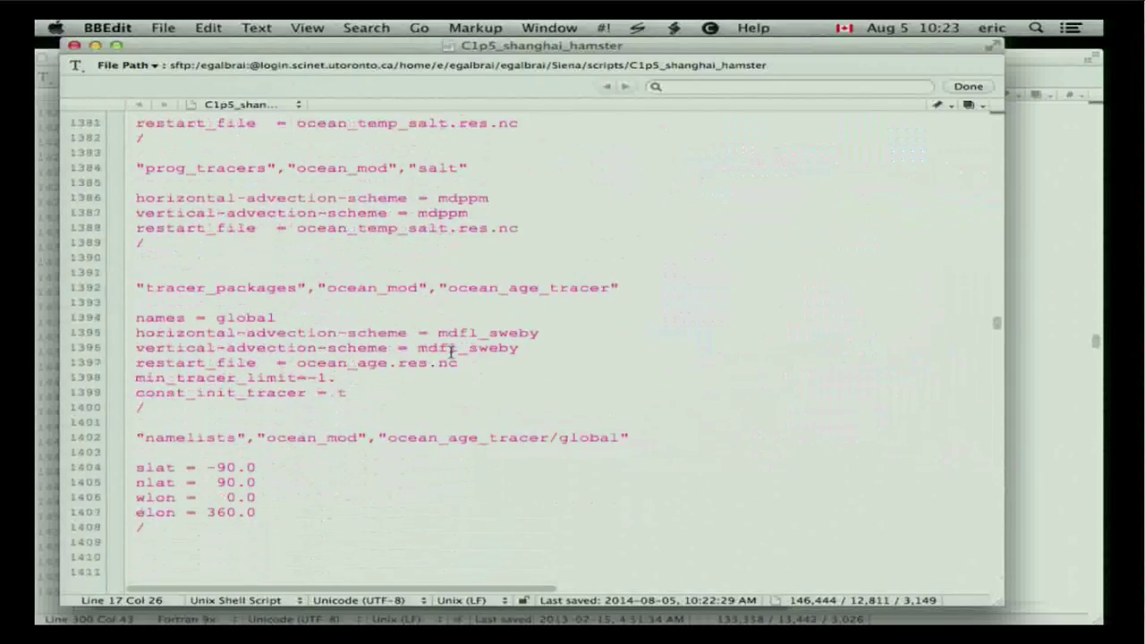
scroll(451, 352, down, 6)
scroll(451, 351, down, 10)
scroll(451, 352, down, 20)
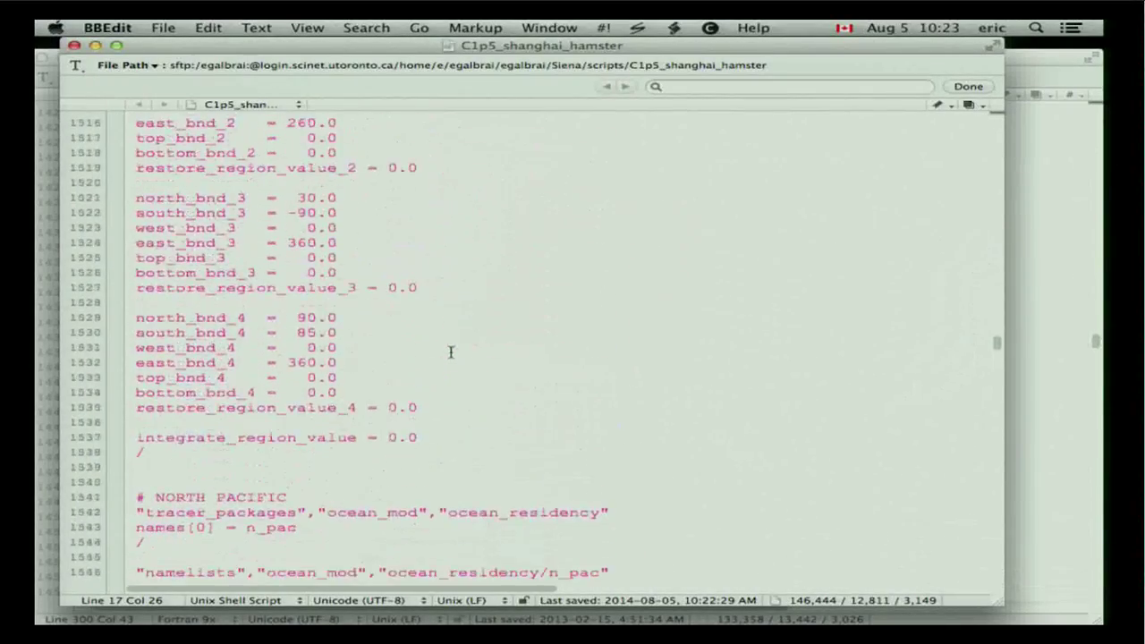
scroll(451, 351, down, 6)
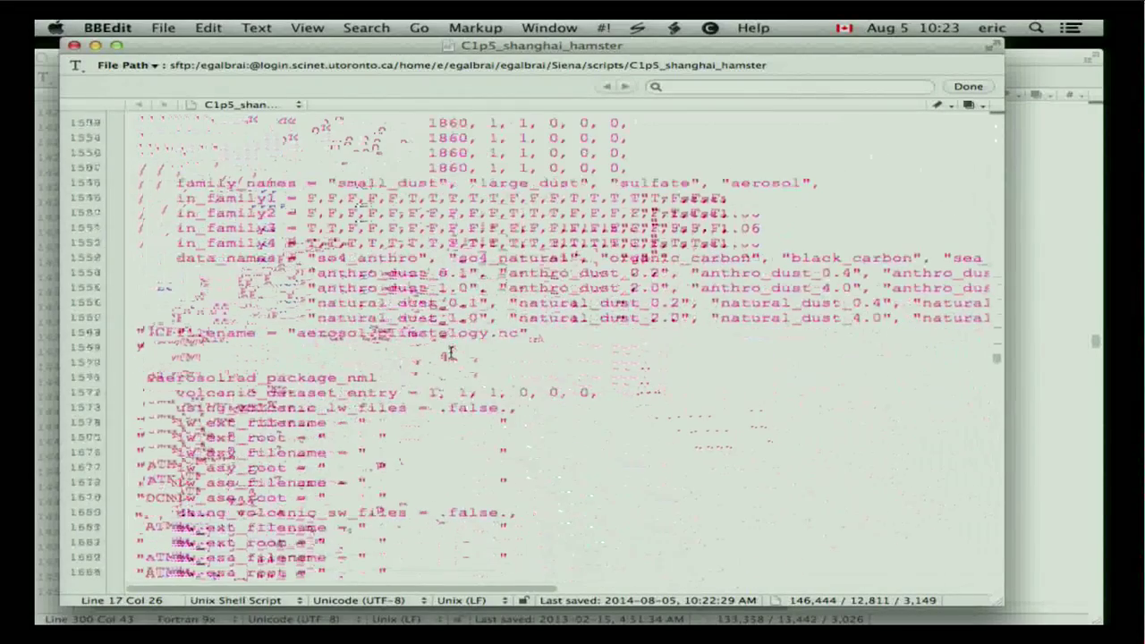
scroll(451, 352, down, 3)
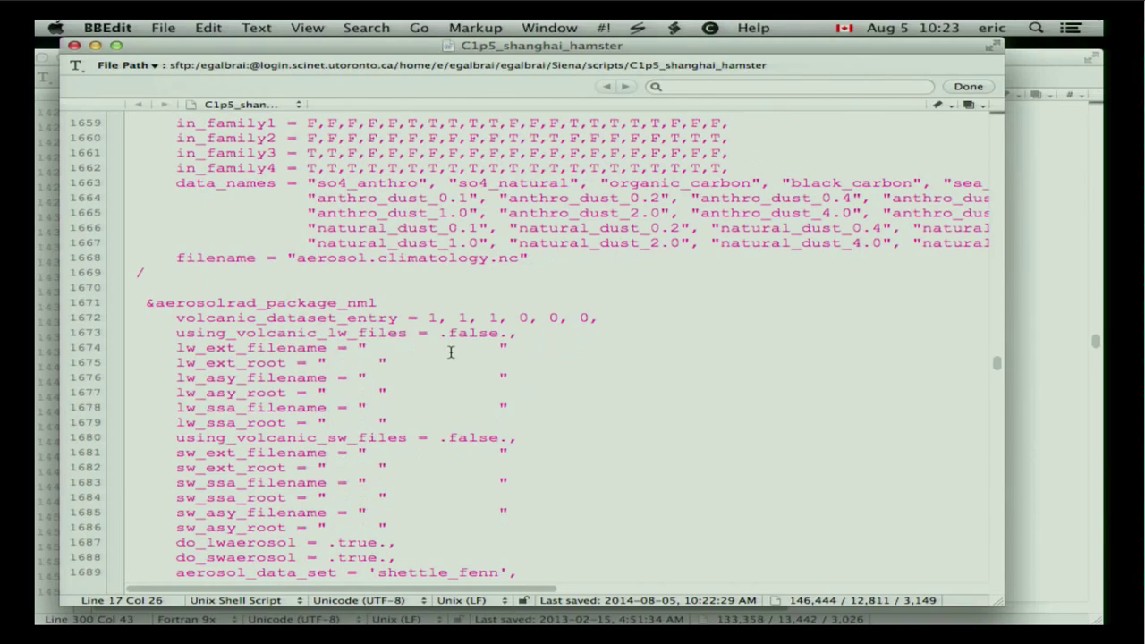
scroll(451, 352, down, 11)
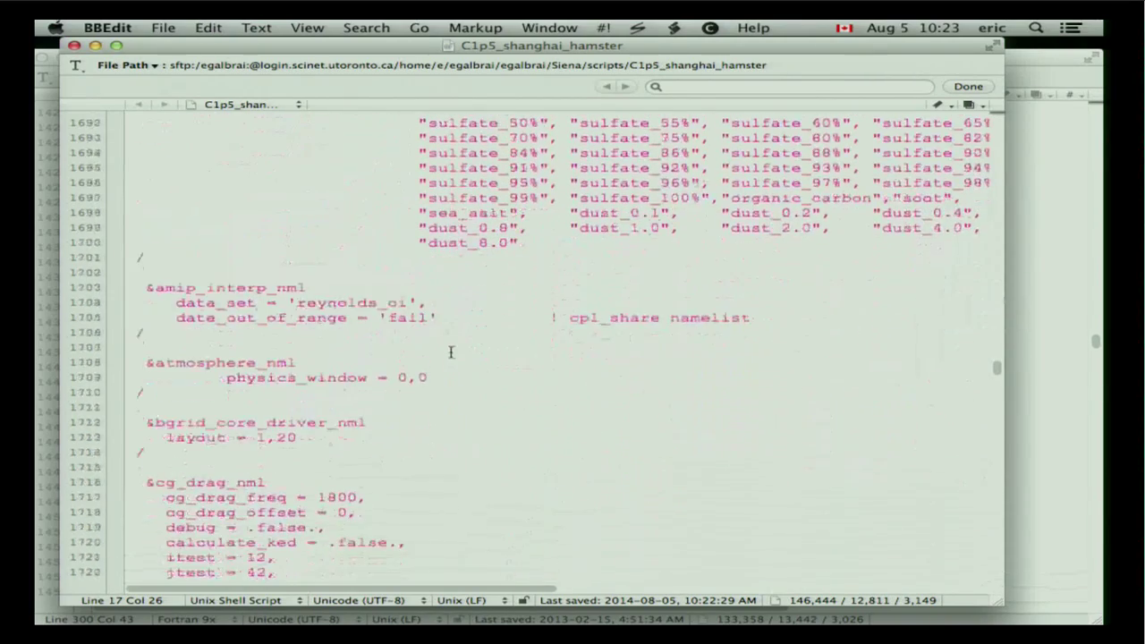
scroll(451, 352, down, 19)
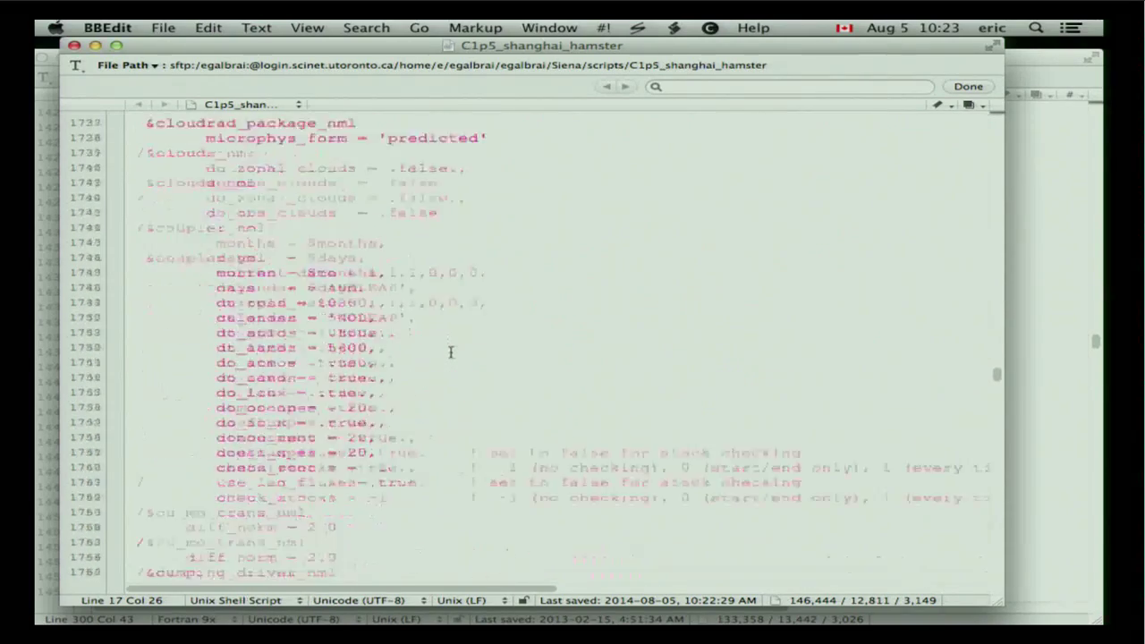
scroll(451, 352, down, 20)
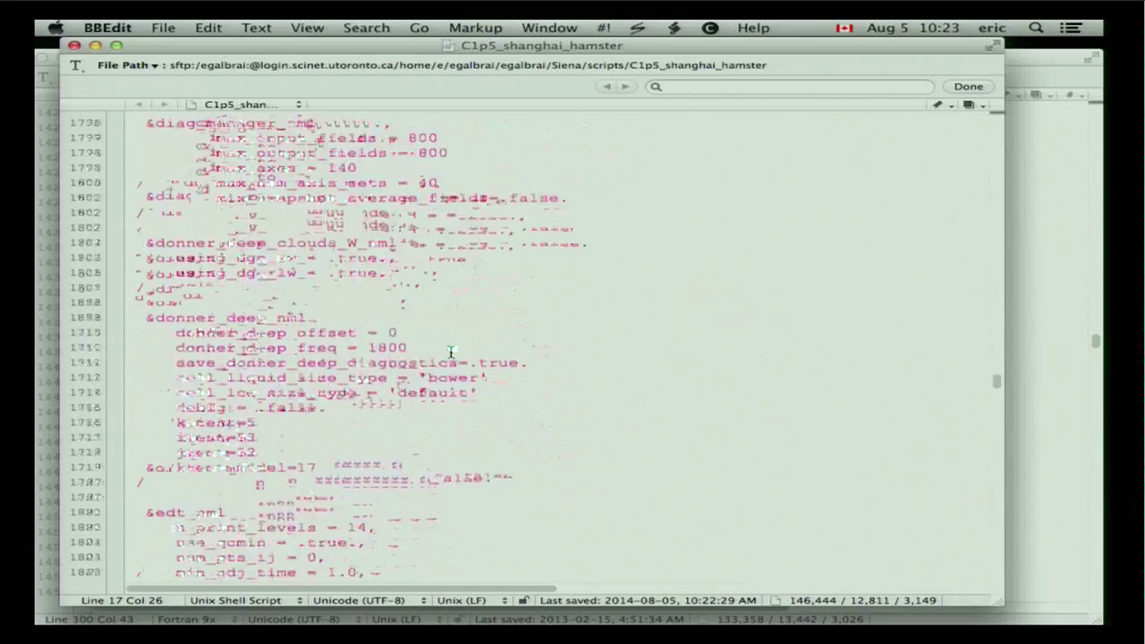
scroll(451, 351, down, 18)
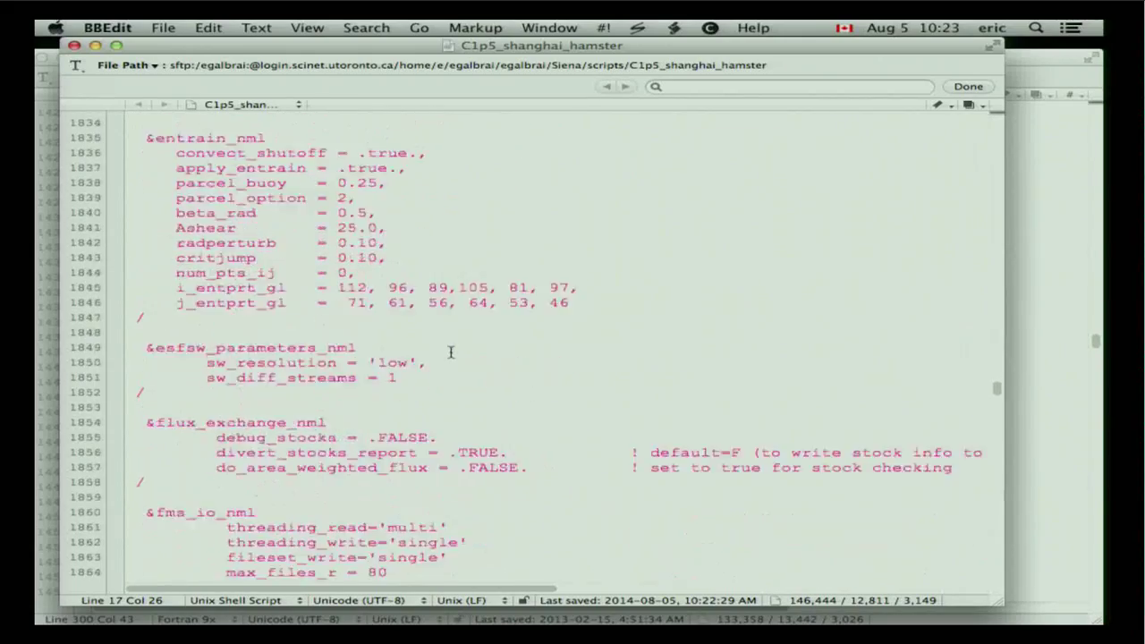
scroll(452, 352, down, 20)
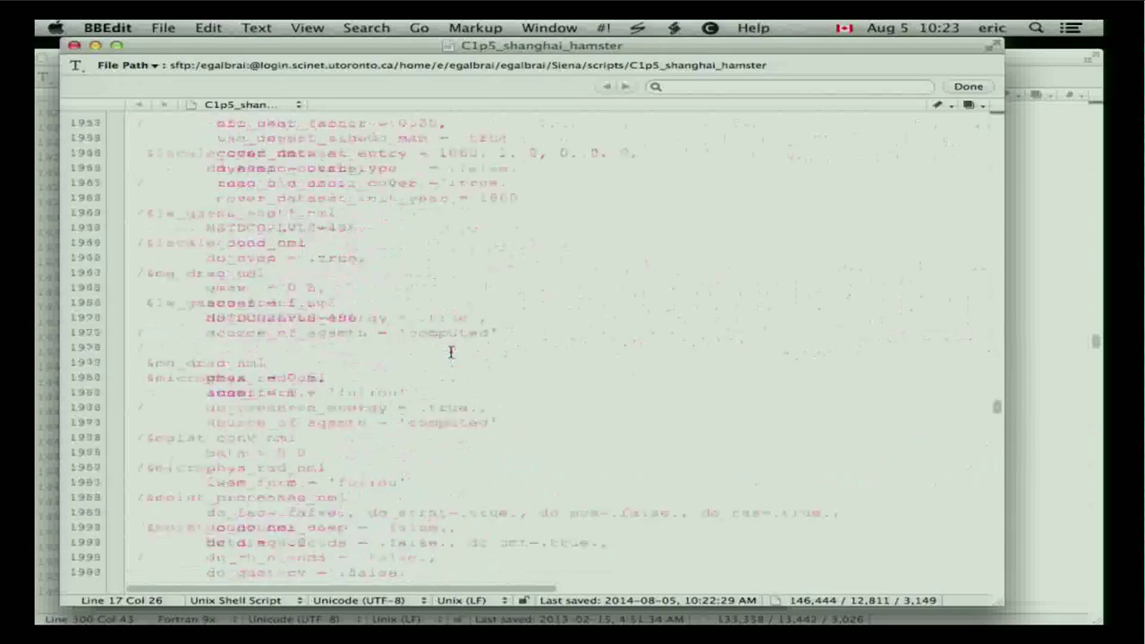
scroll(451, 352, down, 20)
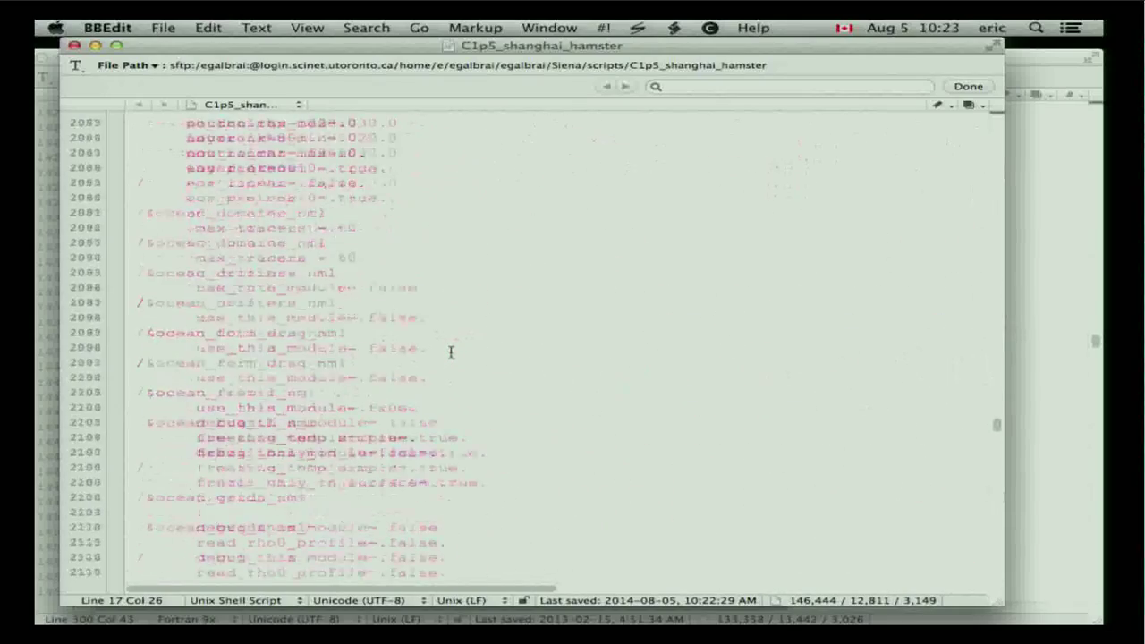
scroll(451, 351, down, 20)
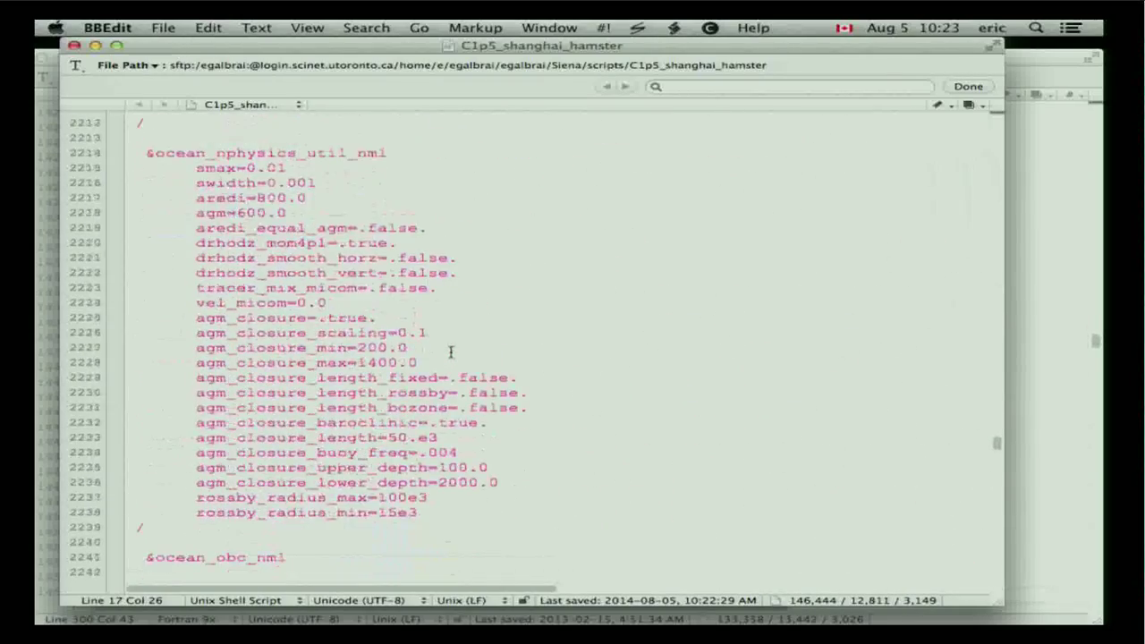
scroll(451, 352, down, 20)
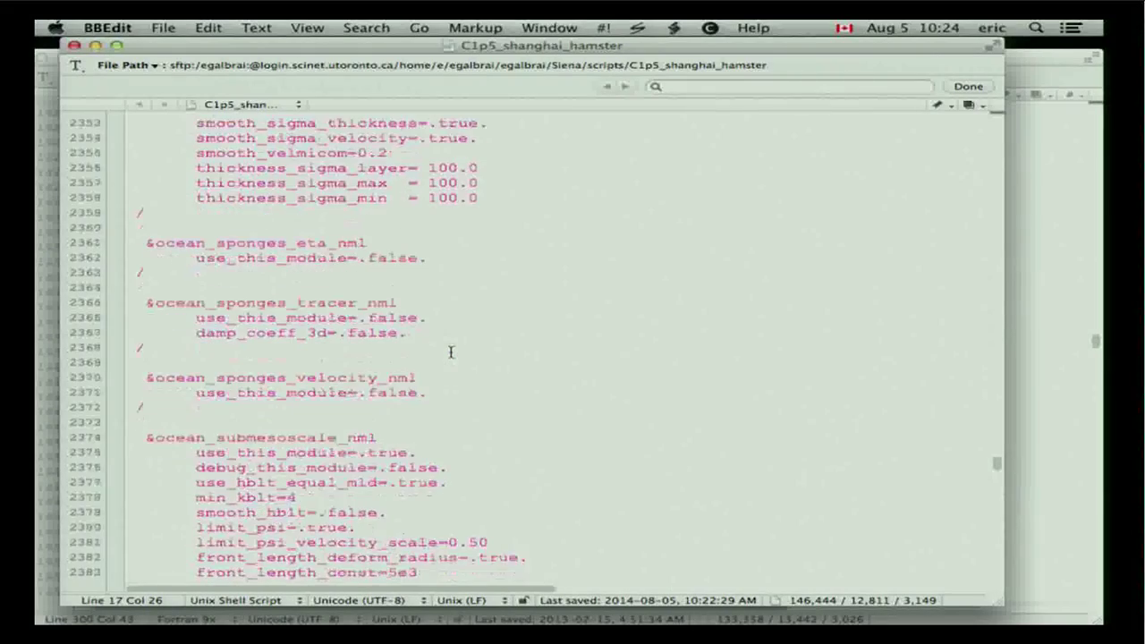
Find co2_base_value, change it from 2.70E-04 to 6.00E-04, and save the script to the cluster.
scroll(451, 351, down, 10)
click(451, 351)
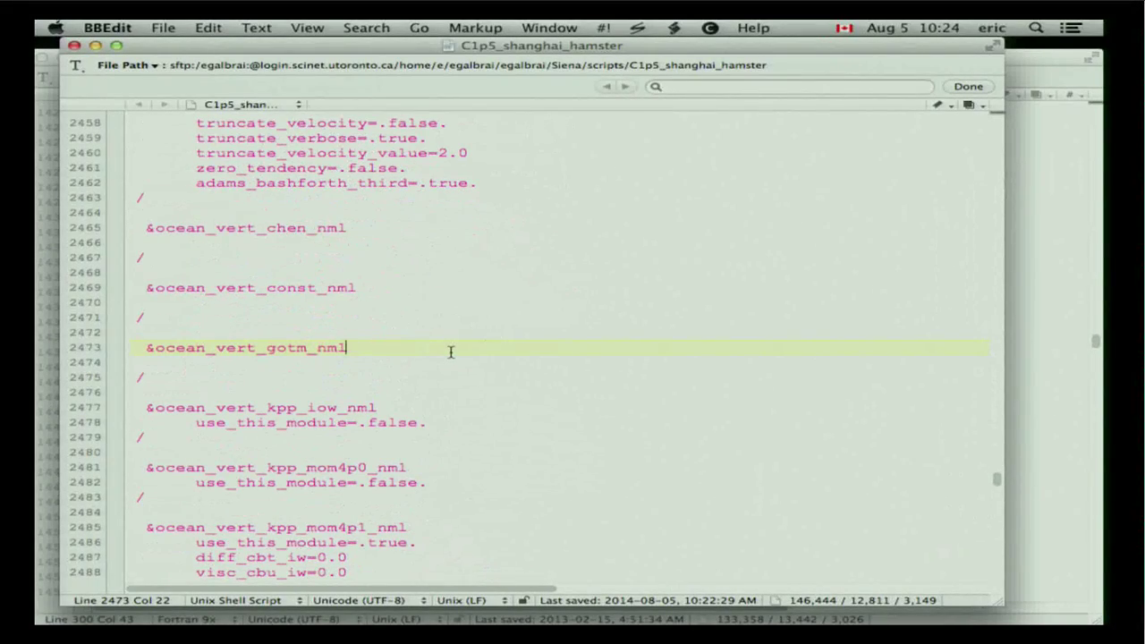
key(super+alt+f)
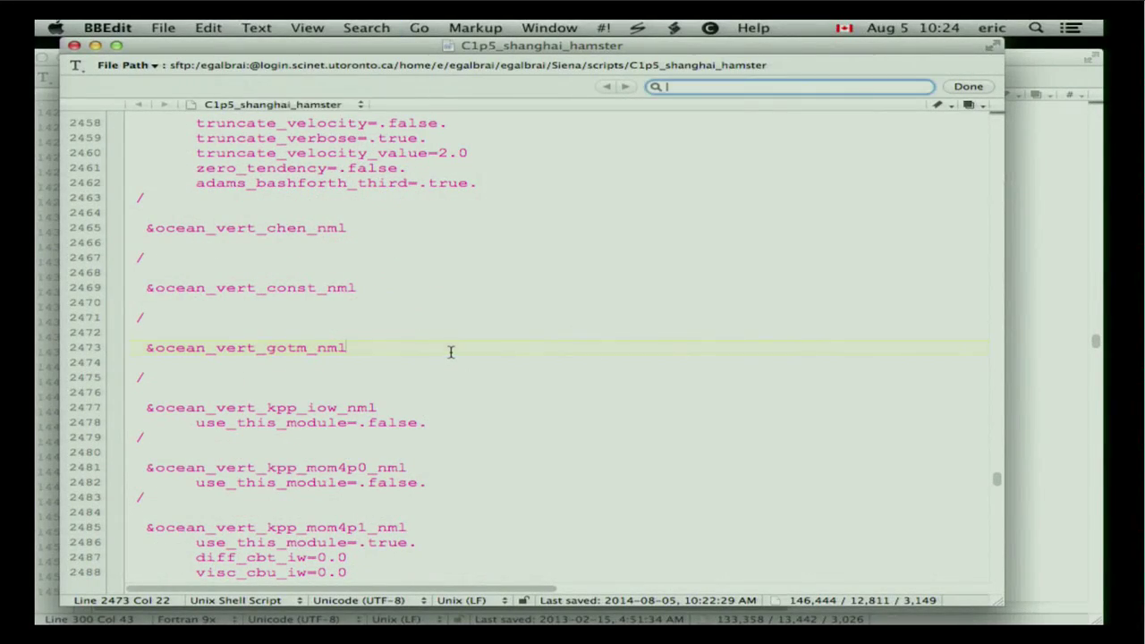
text(co2)
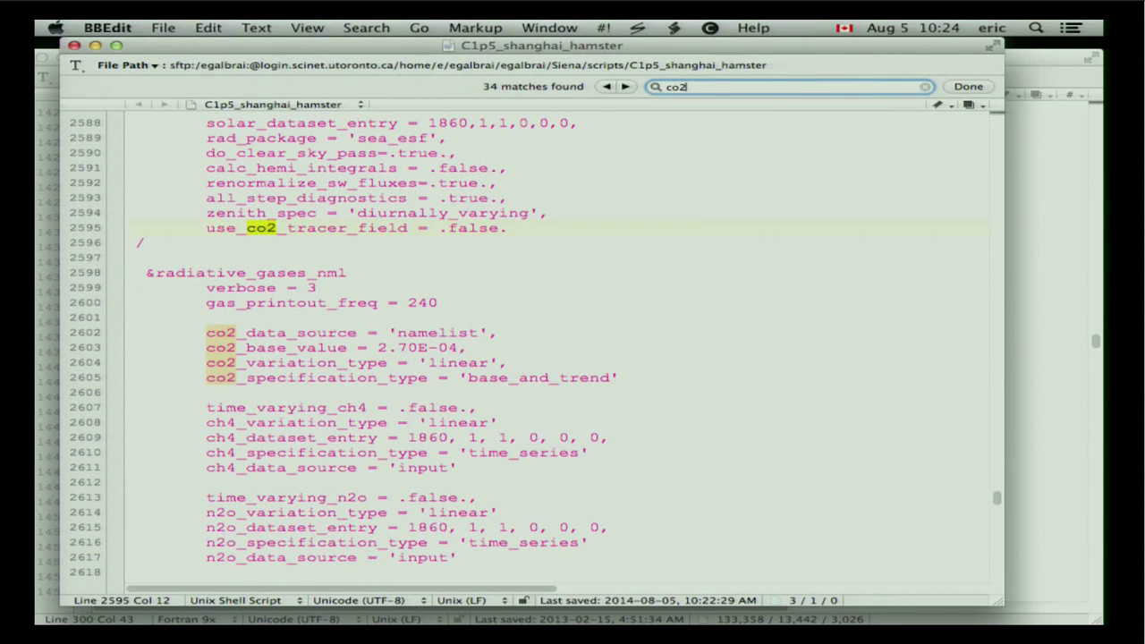
text(_)
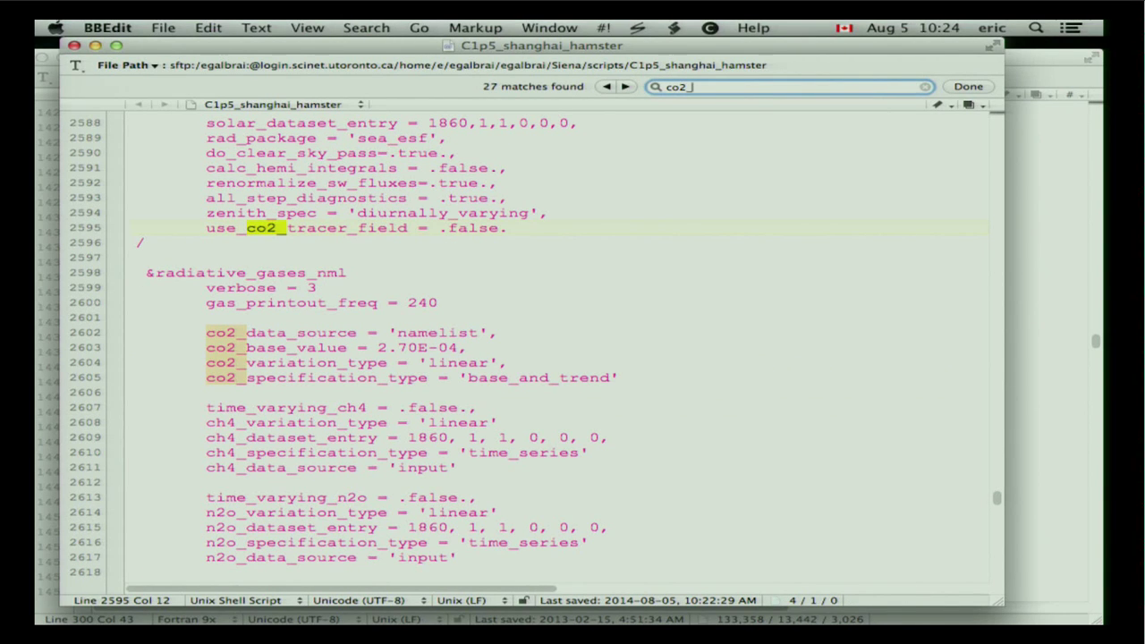
click(320, 348)
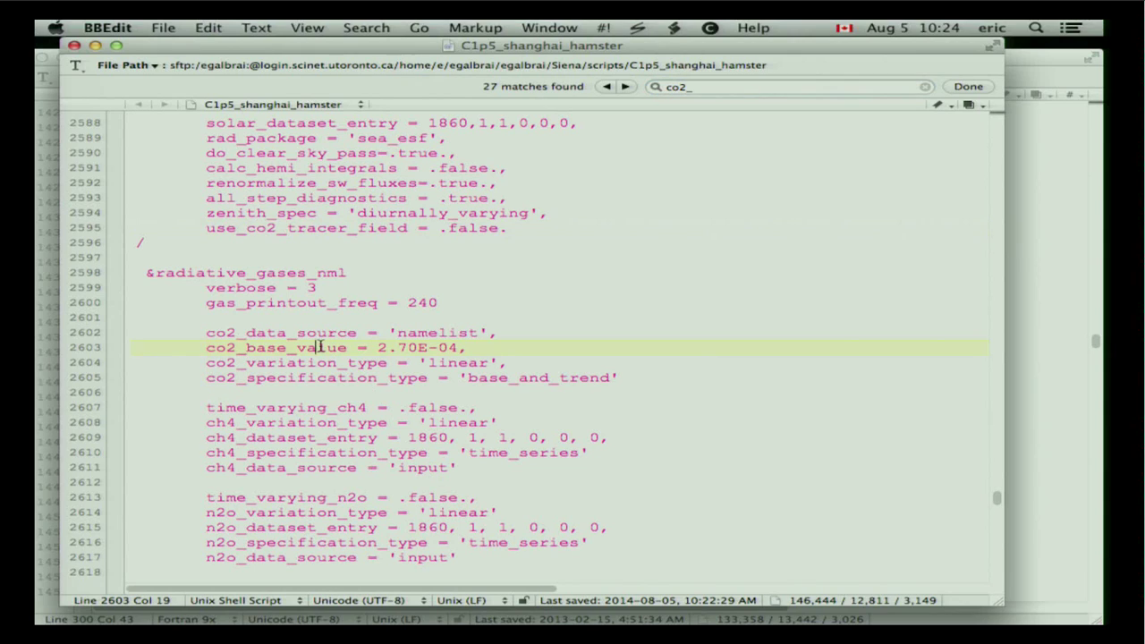
click(398, 358)
key(Up)
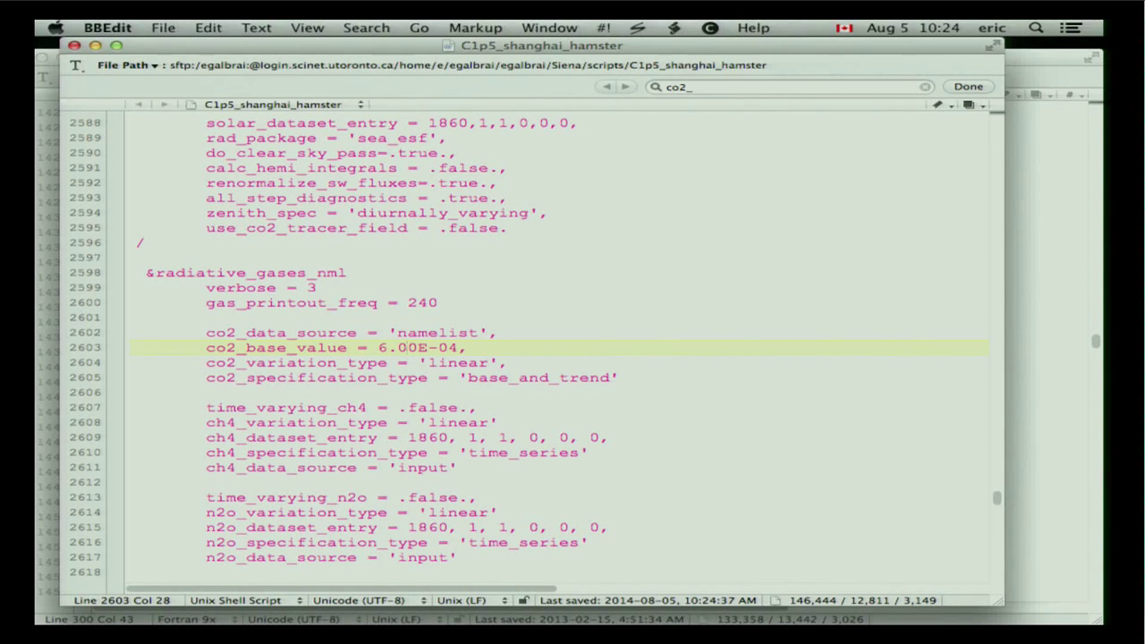
key(super+s)
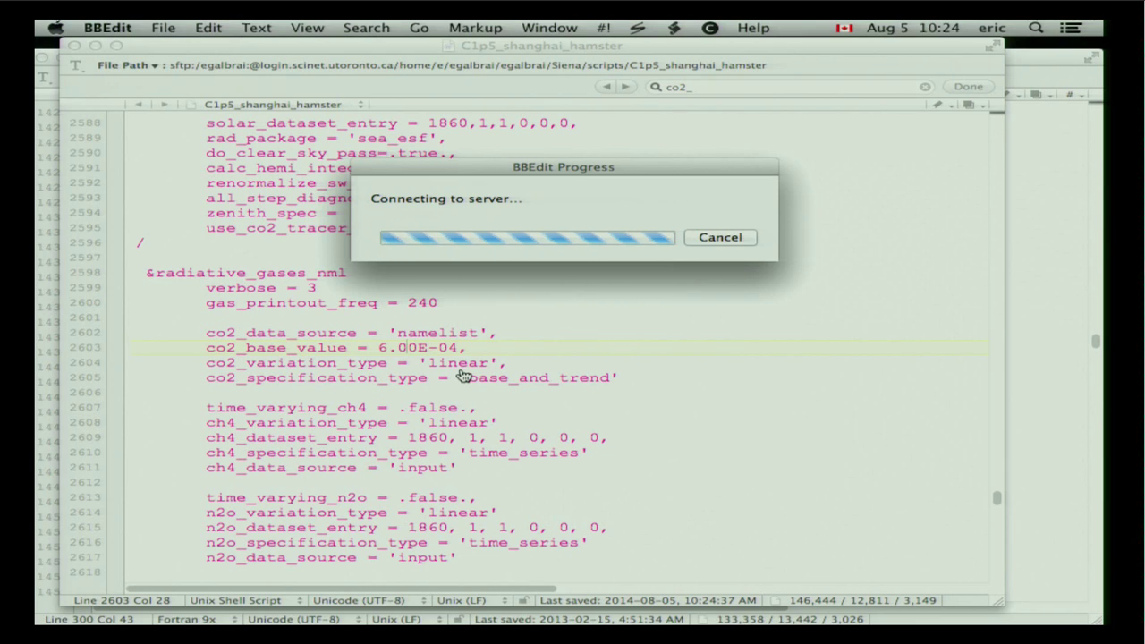
In the cluster terminal, qsub the C1p5_shanghai_hamster script from the home directory's Siena/scripts folder.
key(super+Tab)
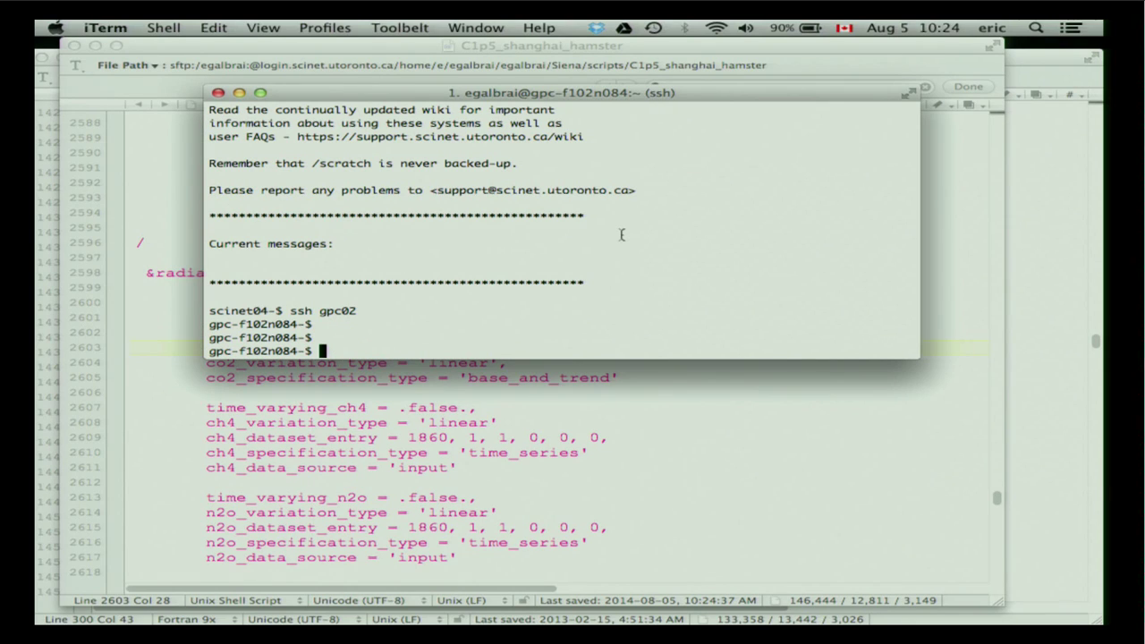
text(qsub /home/e/eg)
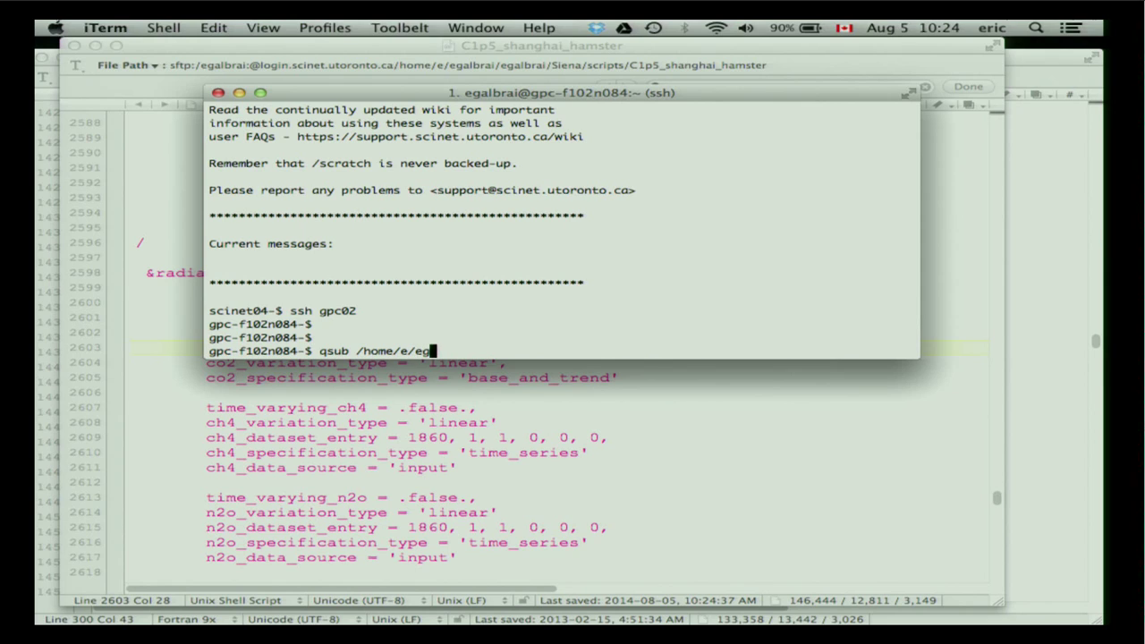
key(Tab)
text(eg)
key(Tab)
text(S)
key(Tab)
text(s)
key(Tab)
text(C)
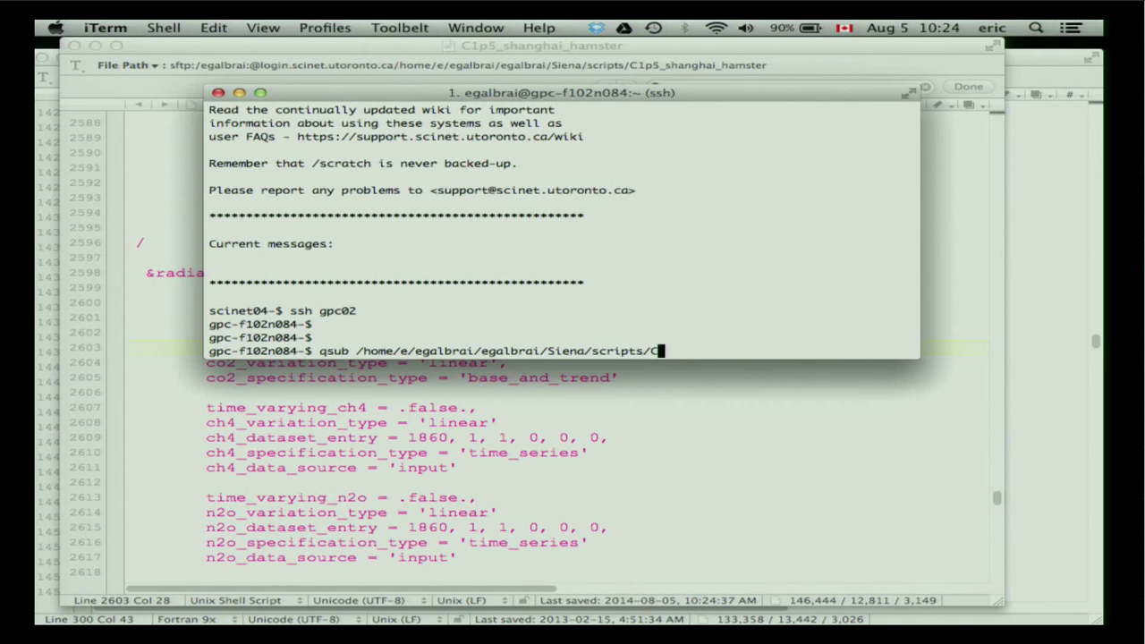
text(1p5_sh)
key(Tab)
key(Tab)
key(Tab)
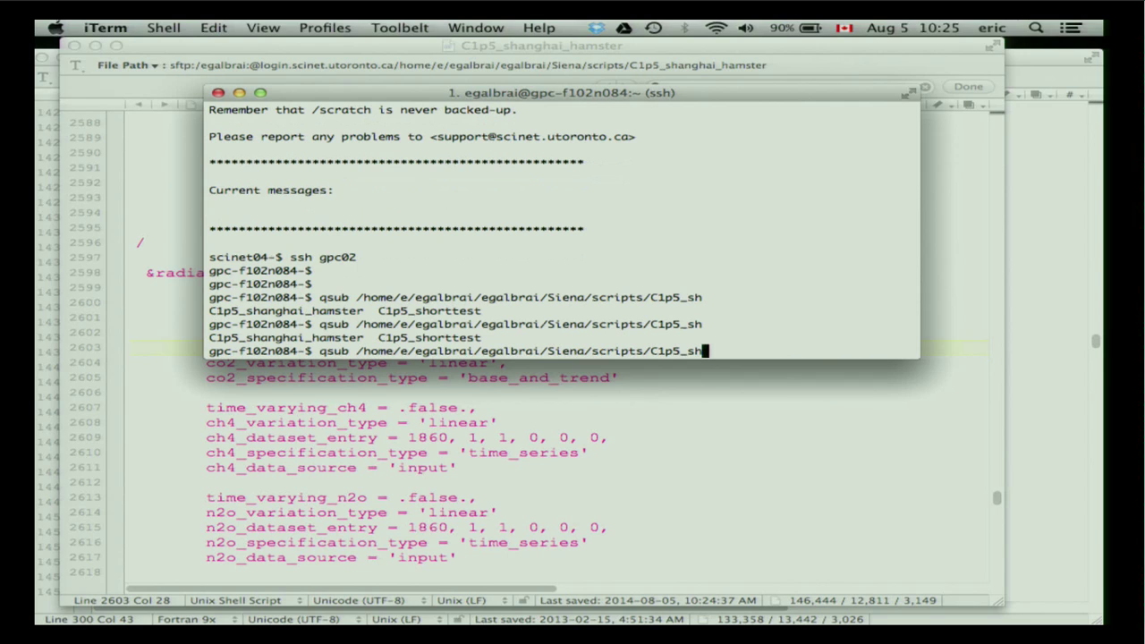
text(anghai_hamster)
key(Tab)
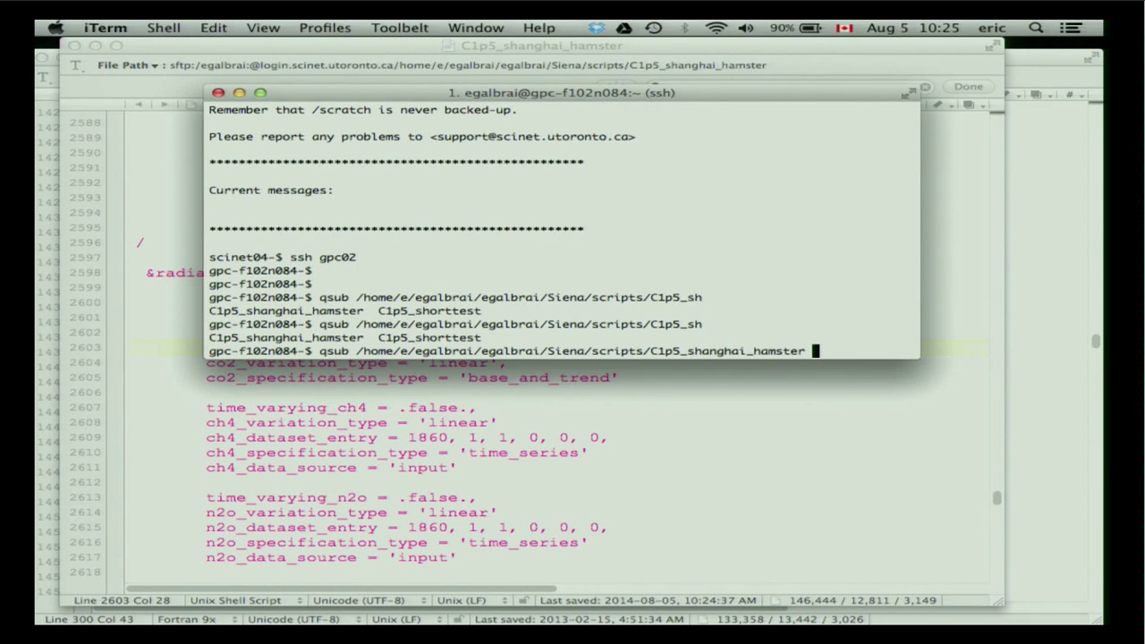
key(Return)
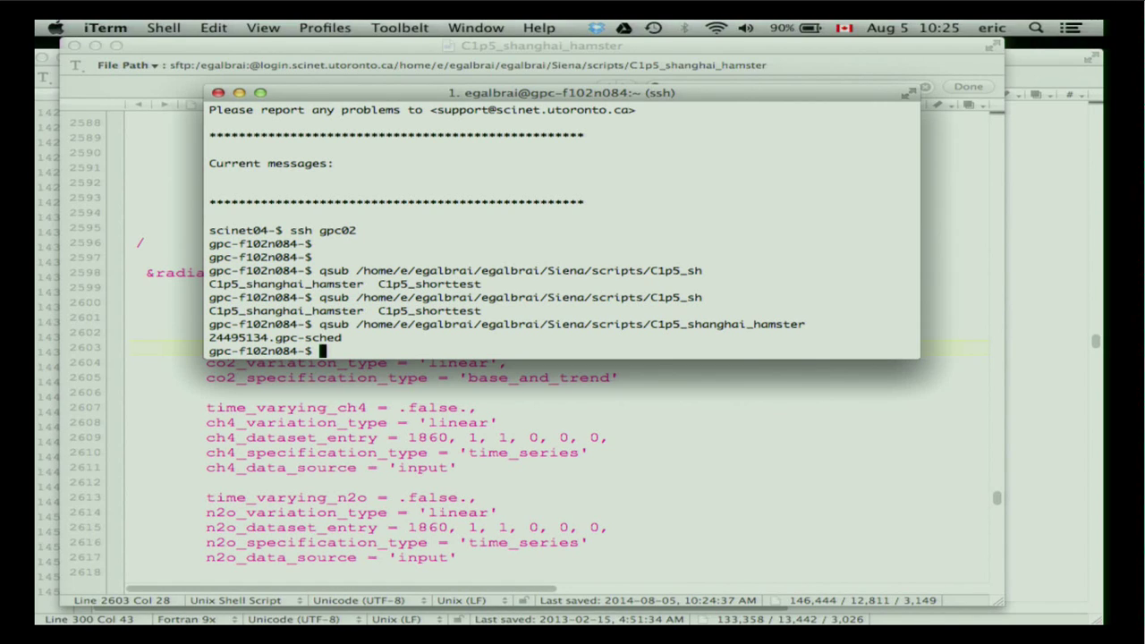
Check with qstat -u and your username that shanghai_hamster is queued, then show the Coupled ocean-biogeochemistry slide.
text(qstat -u egalbrai)
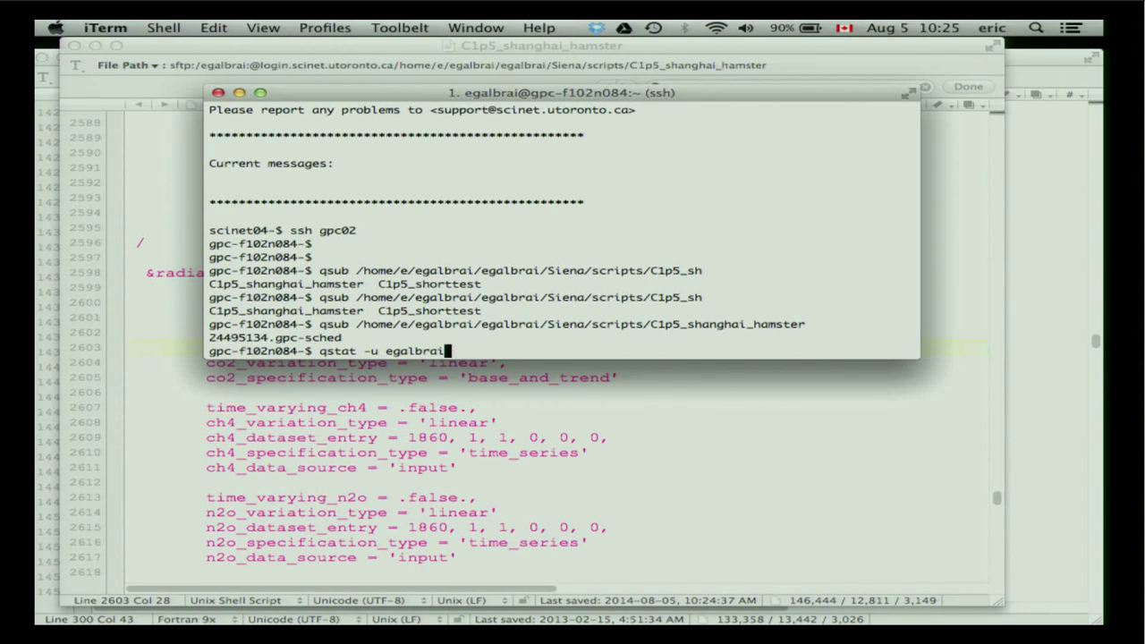
key(Return)
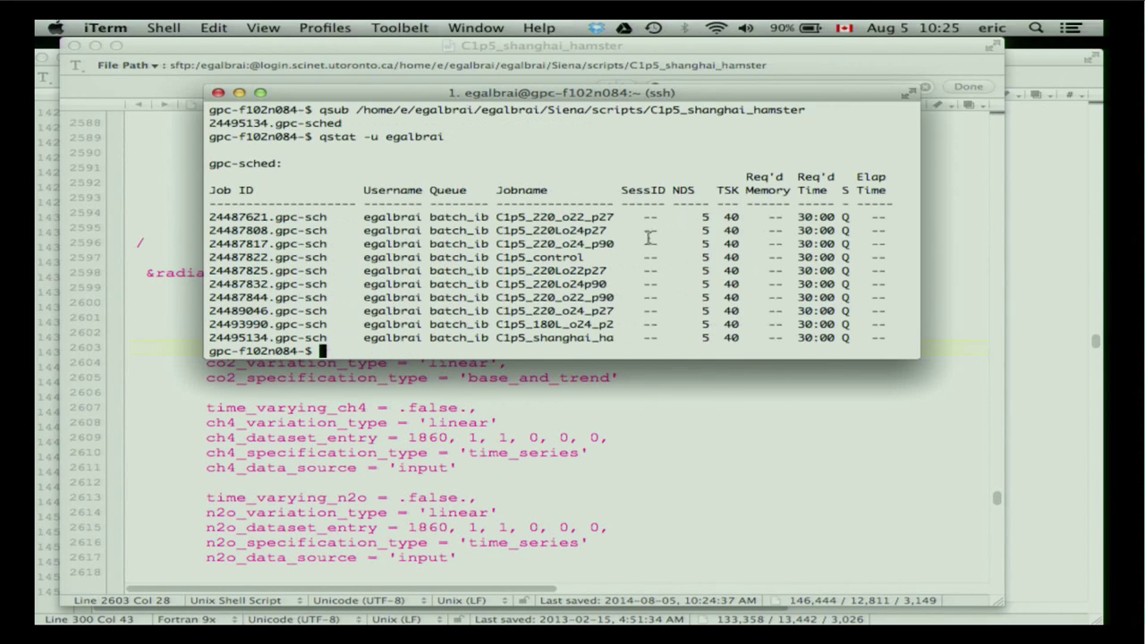
double_click(549, 334)
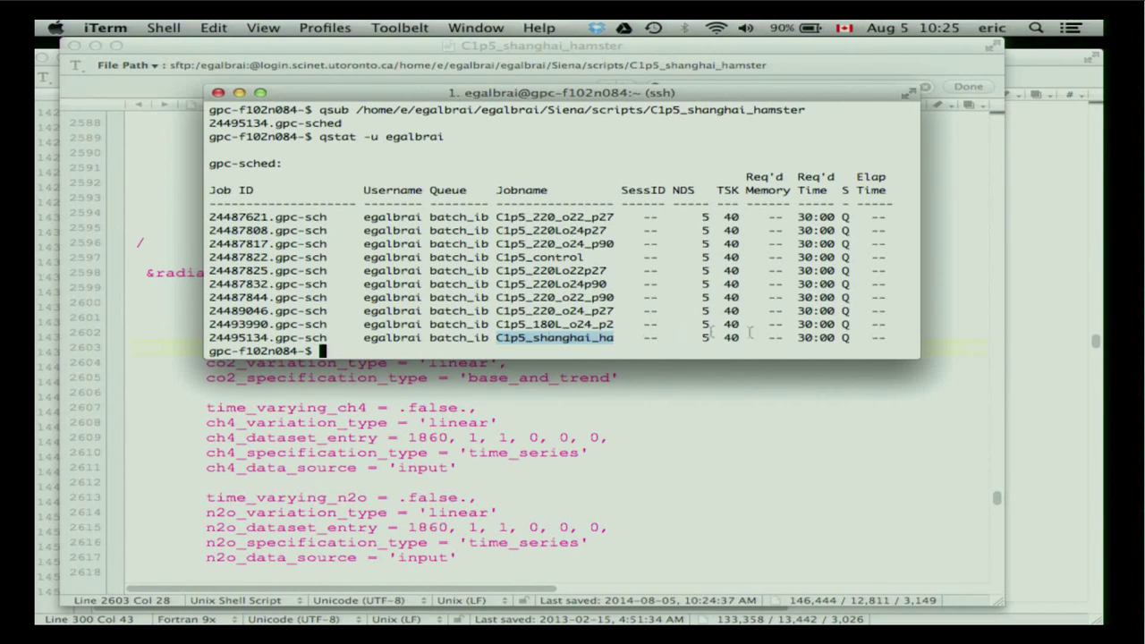
click(864, 338)
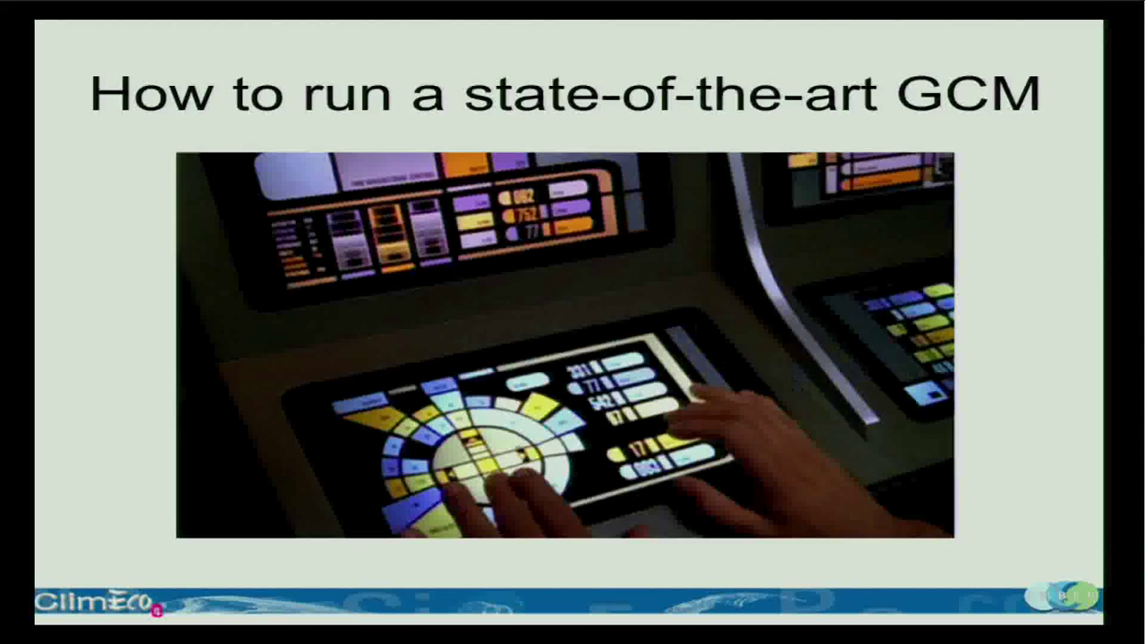
key(Right)
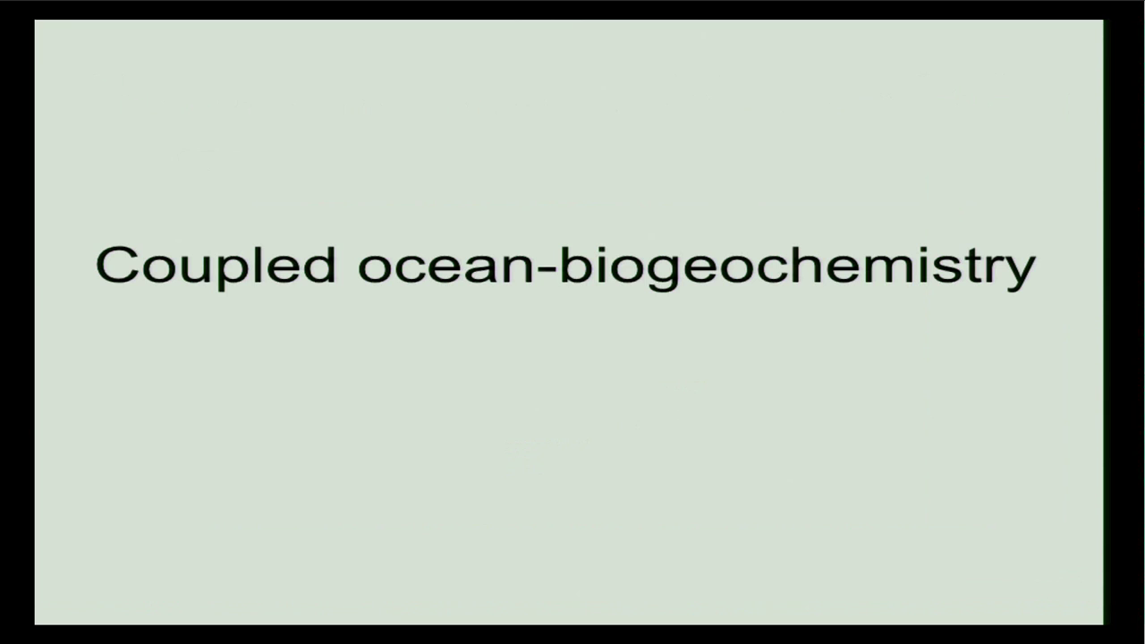